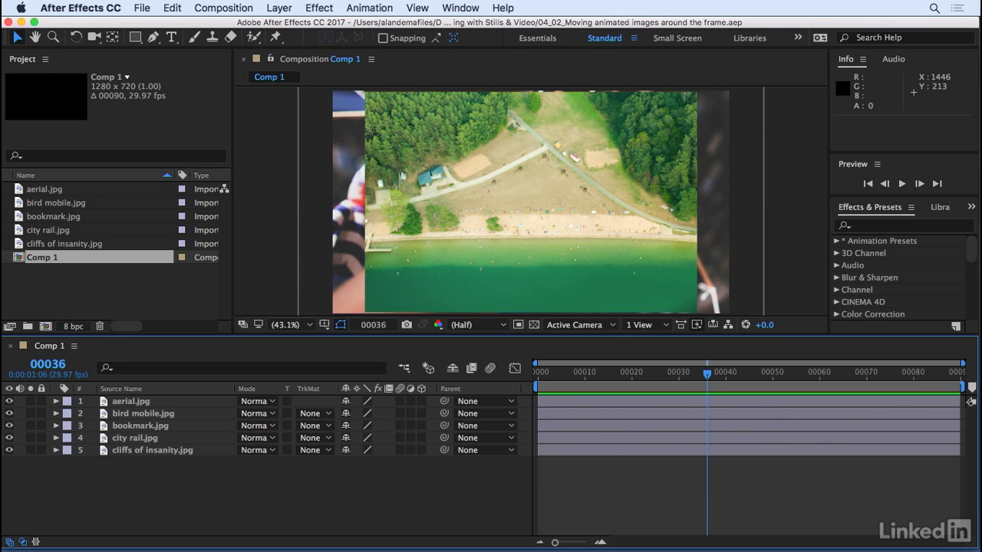
Step: At frame 29, spread the five images apart across the frame, placing cliffs of insanity.jpg in the upper-left corner at about 69, 116
key("space")
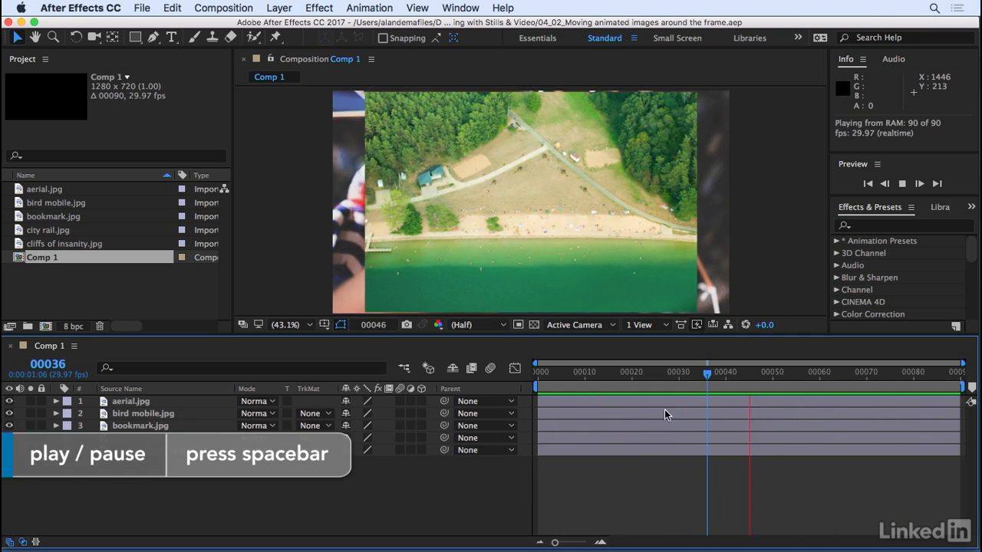
left_click_drag(699, 379, 673, 384)
left_click(565, 232)
left_click_drag(565, 231, 351, 325)
left_click(527, 149)
left_click_drag(528, 150, 720, 165)
left_click_drag(548, 165, 643, 220)
left_click_drag(518, 176, 605, 148)
left_click_drag(380, 152, 316, 124)
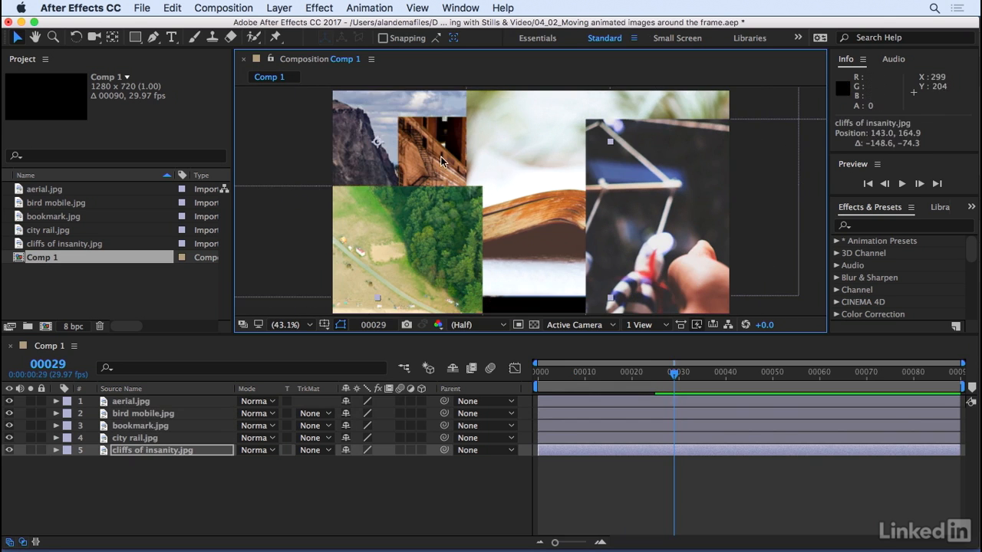
left_click_drag(529, 156, 507, 142)
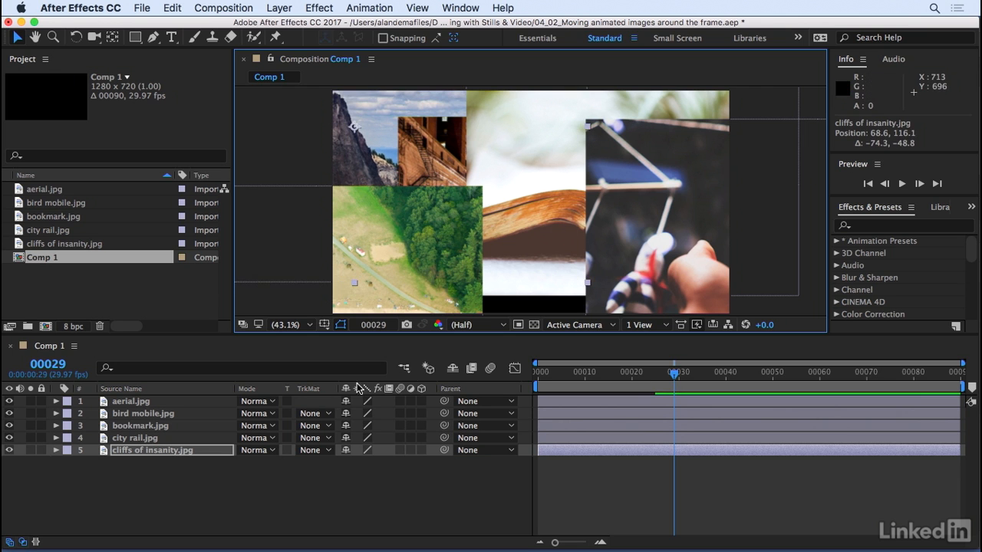
Step: Reveal the Scale property of all five layers and select their ending keyframes, with the playhead at frame 25
left_click(157, 502)
left_click_drag(201, 515, 100, 397)
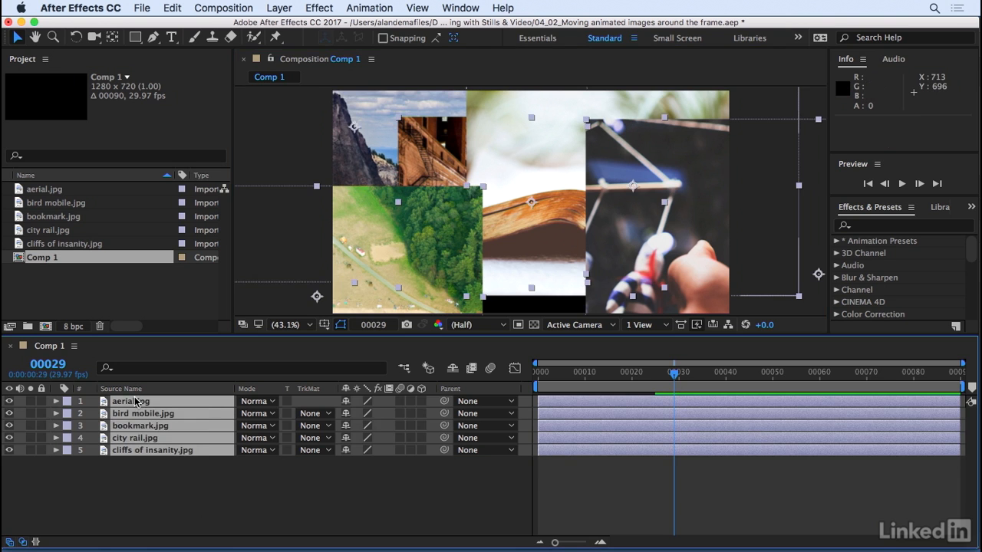
key("s")
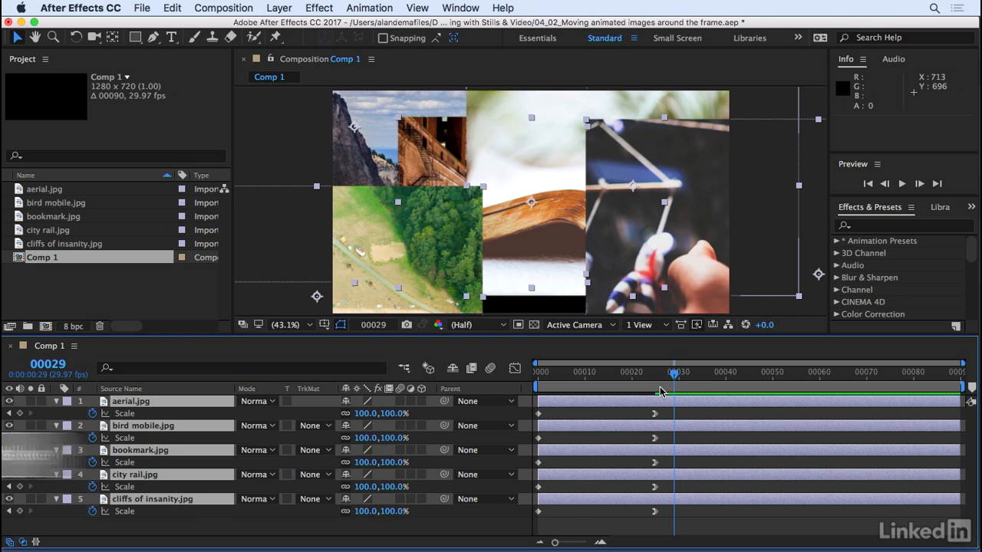
left_click_drag(664, 415, 667, 526)
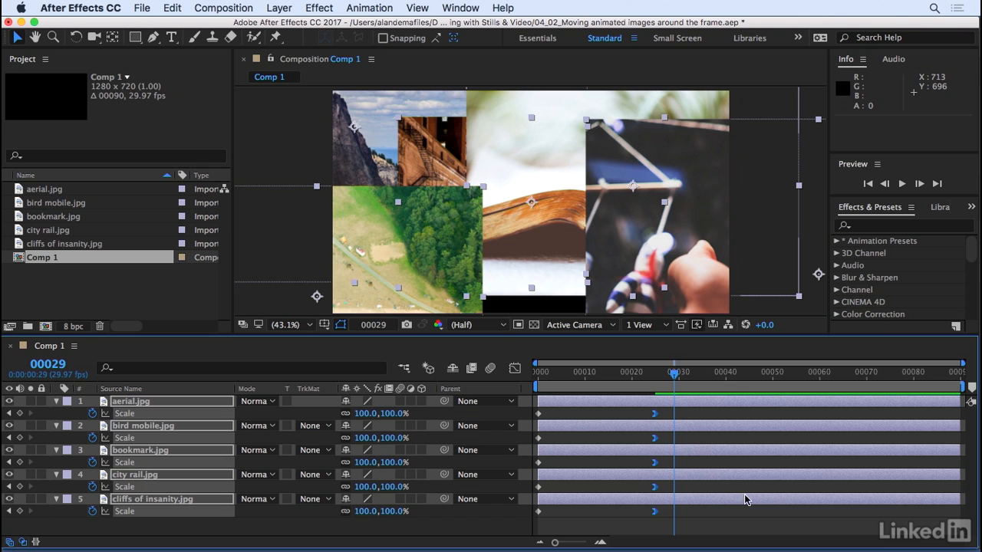
left_click_drag(673, 377, 648, 393)
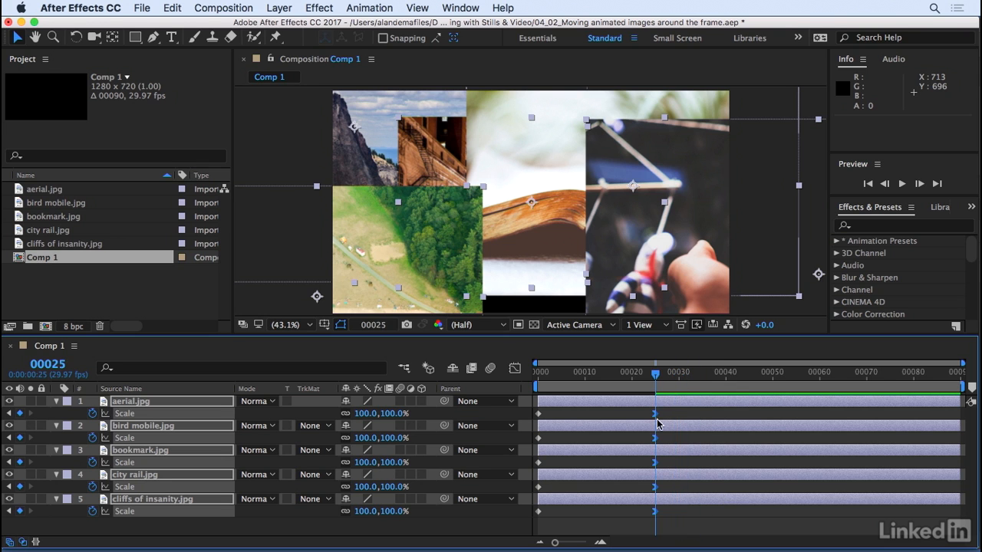
Step: Try to scale all five layers to 35.5% at frame 20, and undo the change
mouse_move(657, 420)
left_click_drag(365, 413, 622, 438)
left_click_drag(654, 379, 631, 377)
left_click_drag(361, 414, 325, 412)
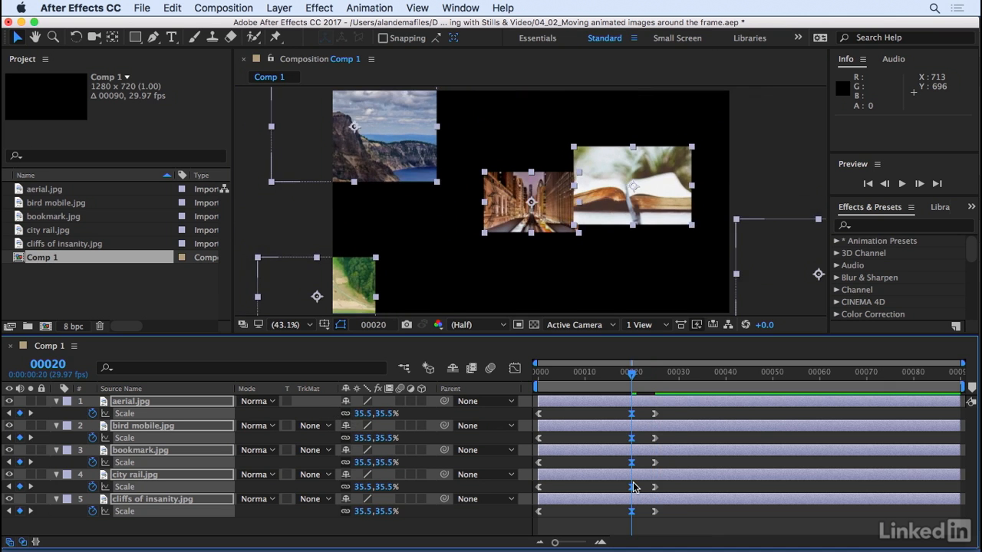
key("ctrl+z")
Step: Set the selected ending Scale keyframes at frame 25 on all five layers to 40% of source
left_click_drag(644, 377, 654, 518)
double_click(654, 512)
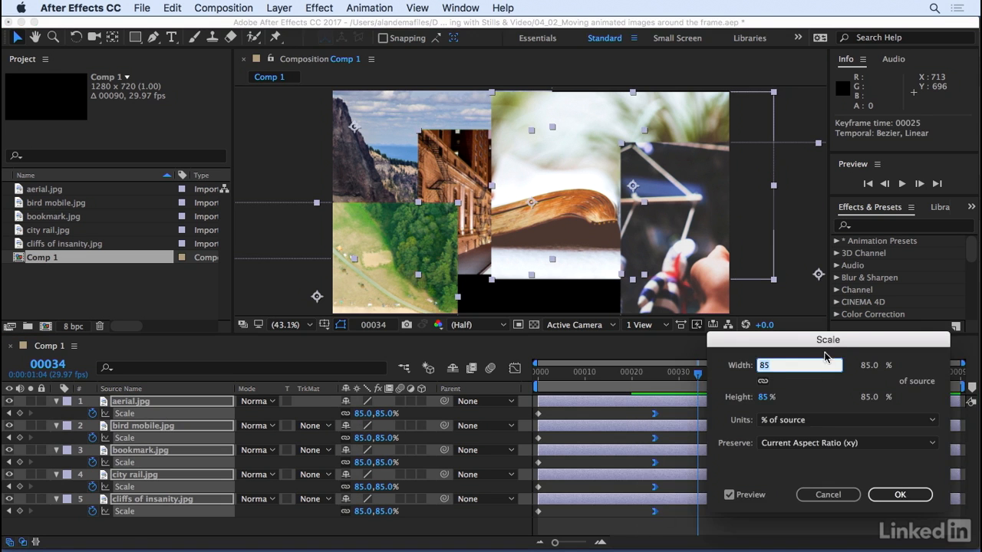
left_click_drag(821, 338, 764, 337)
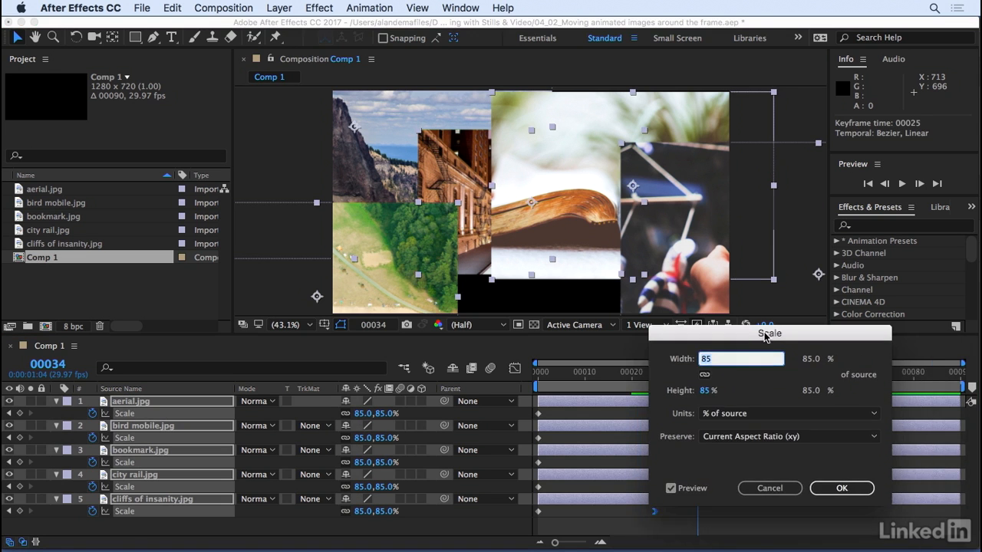
left_click(688, 364)
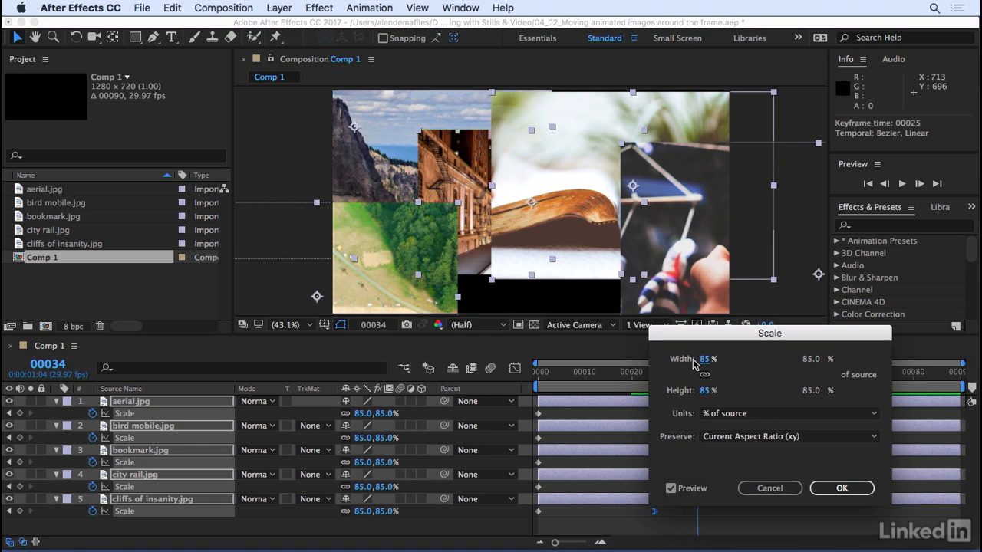
left_click_drag(704, 359, 703, 368)
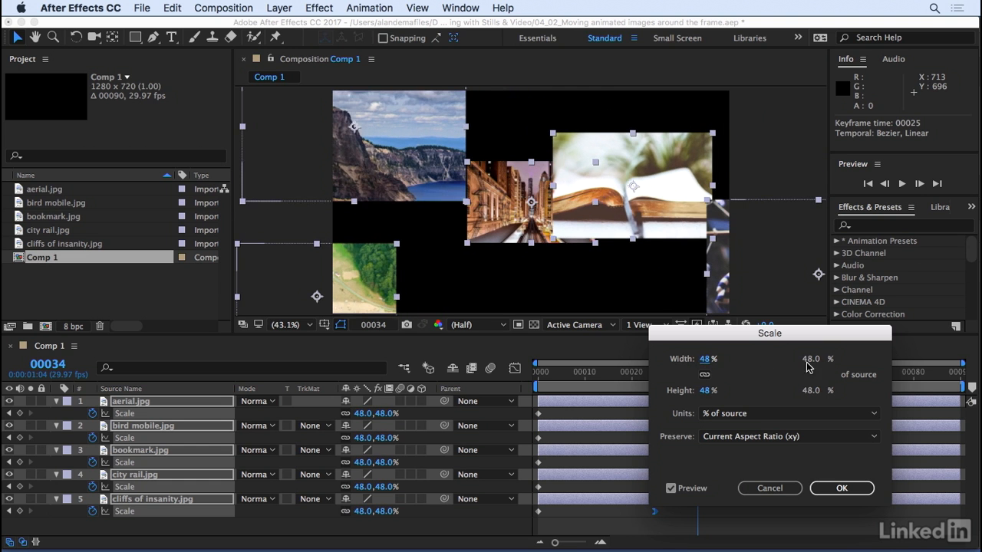
left_click(706, 359)
type("40")
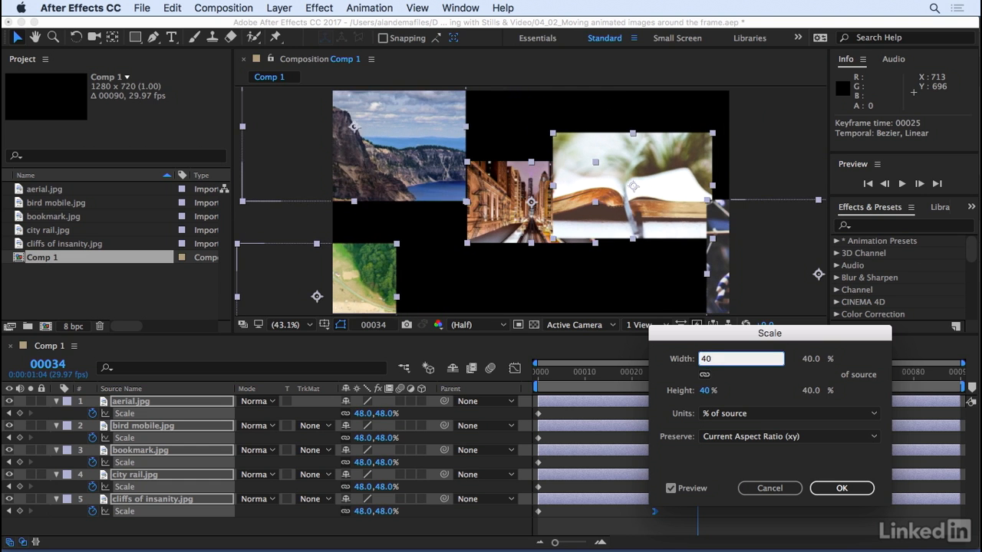
key("Return")
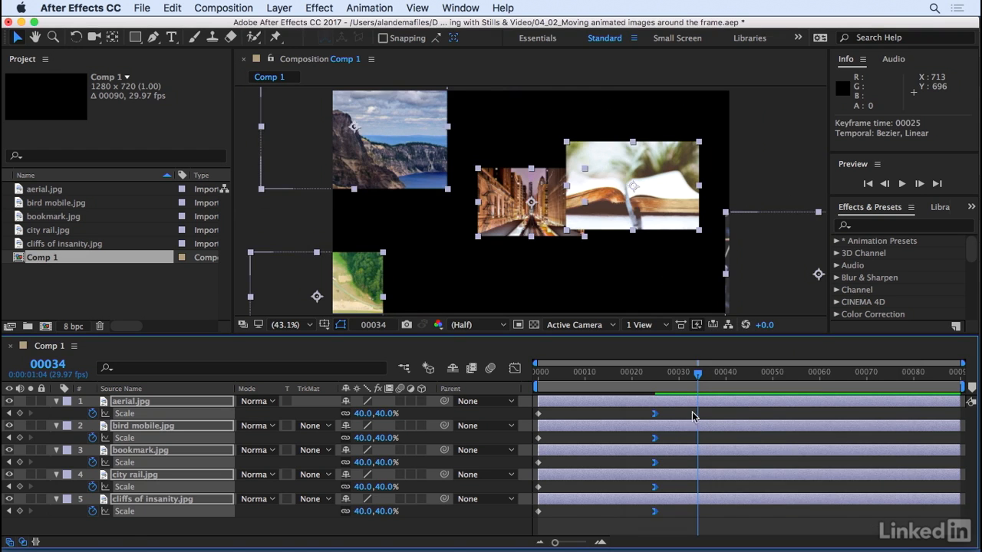
Step: Arrange the images: bird mobile lower right, bookmark upper right, city rail upper centre, aerial lower left, and cliffs of insanity upper left
left_click(692, 417)
mouse_move(663, 380)
left_mouse_down()
mouse_move(631, 381)
mouse_move(658, 381)
left_mouse_up()
left_click_drag(733, 287, 601, 297)
left_click_drag(638, 171, 667, 128)
left_click_drag(522, 204, 527, 168)
left_click_drag(371, 289, 461, 276)
left_click_drag(533, 143, 532, 157)
left_click_drag(362, 175, 399, 219)
Step: Fine-tune the spacing of the images in the upper part of the frame and preview the animation from frame 0
left_click_drag(546, 174, 546, 160)
left_click(366, 165)
left_click_drag(366, 164, 368, 157)
left_click_drag(632, 173, 626, 178)
left_click(530, 180)
left_click_drag(434, 179, 427, 178)
left_click_drag(655, 374, 4, 383)
key("space")
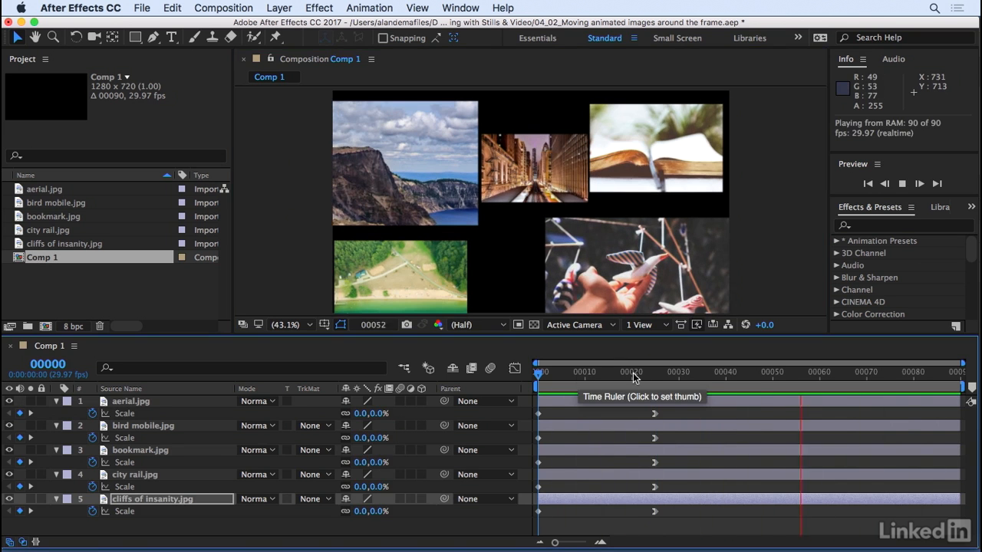
Step: Stagger the Scale keyframes so bird mobile.jpg starts at frame 4 and the three layers below it start at frame 10
mouse_move(537, 374)
left_mouse_down()
mouse_move(529, 378)
mouse_move(669, 376)
mouse_move(542, 379)
mouse_move(627, 380)
mouse_move(535, 389)
left_mouse_up()
left_click_drag(668, 435, 535, 527)
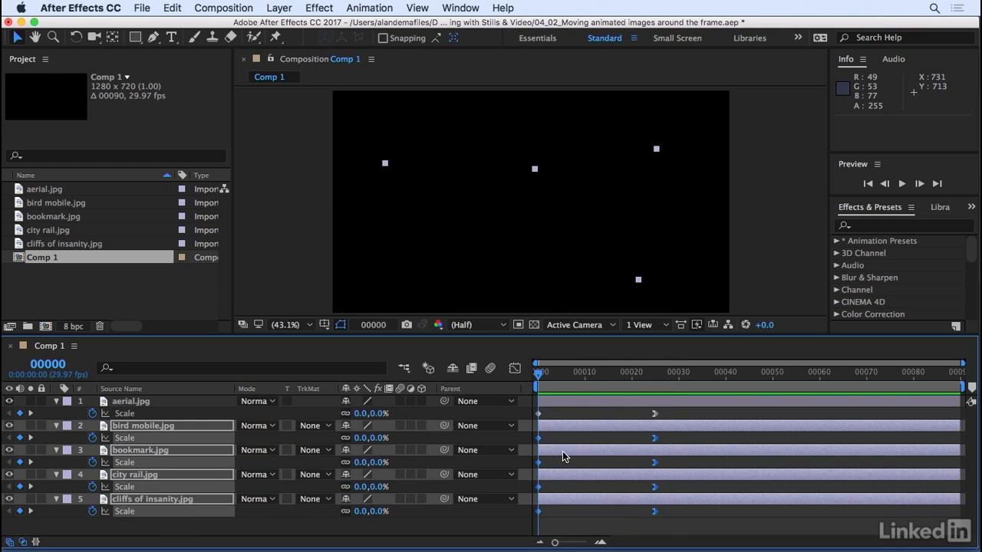
left_click_drag(541, 438, 558, 439)
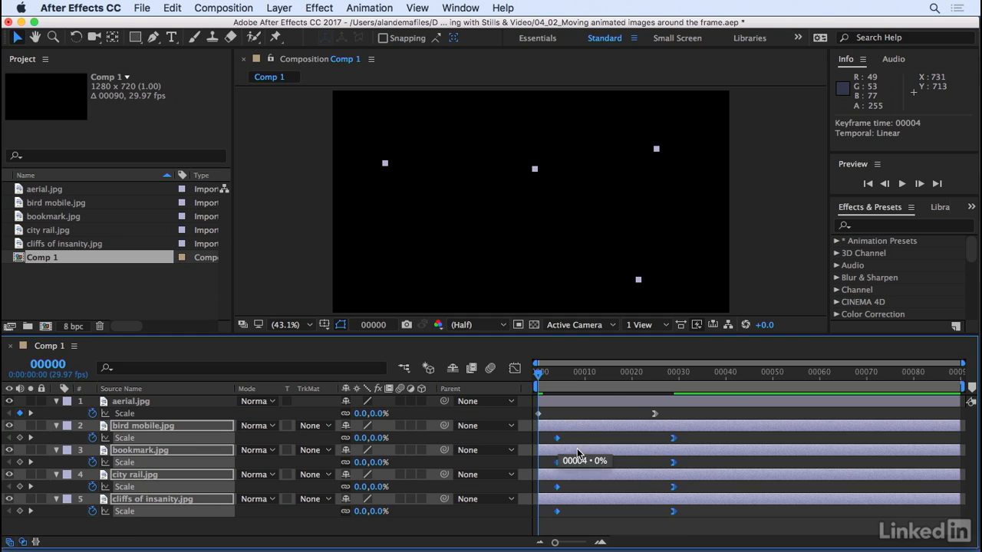
left_click(674, 465)
left_click_drag(677, 454, 555, 525)
left_click_drag(558, 462, 585, 463)
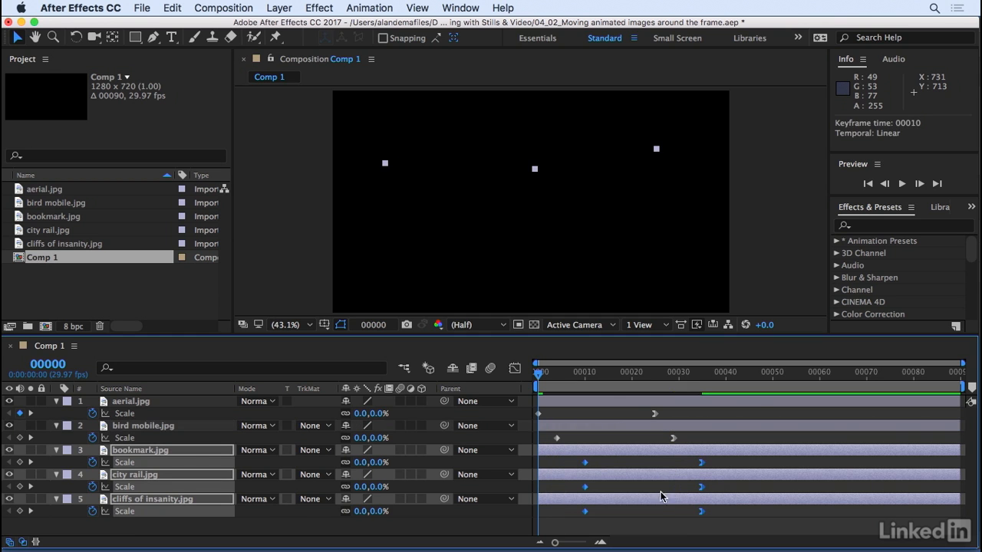
Step: Undo the Scale keyframe moves, collapse the properties of all five layers, and deselect them
left_click(57, 426)
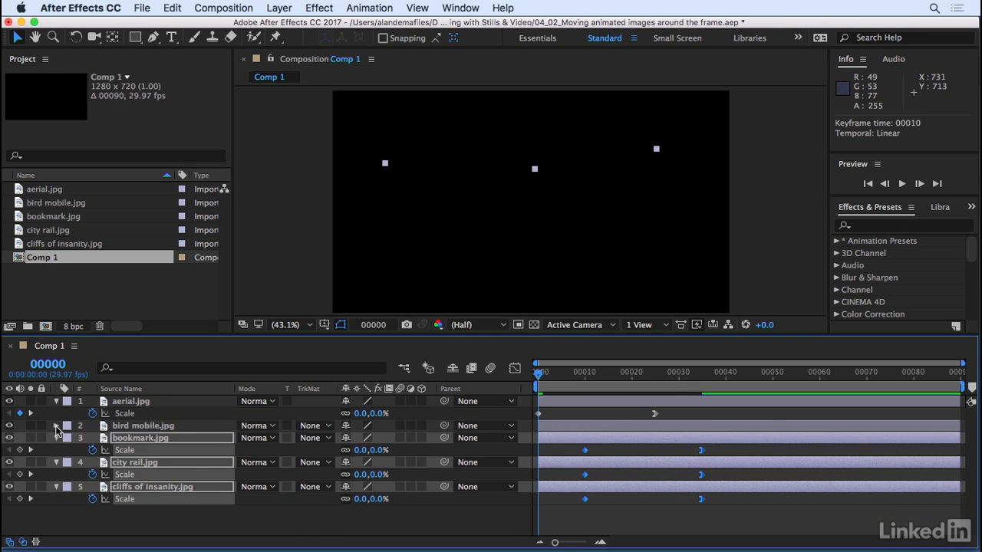
left_click(55, 426)
key("super+z")
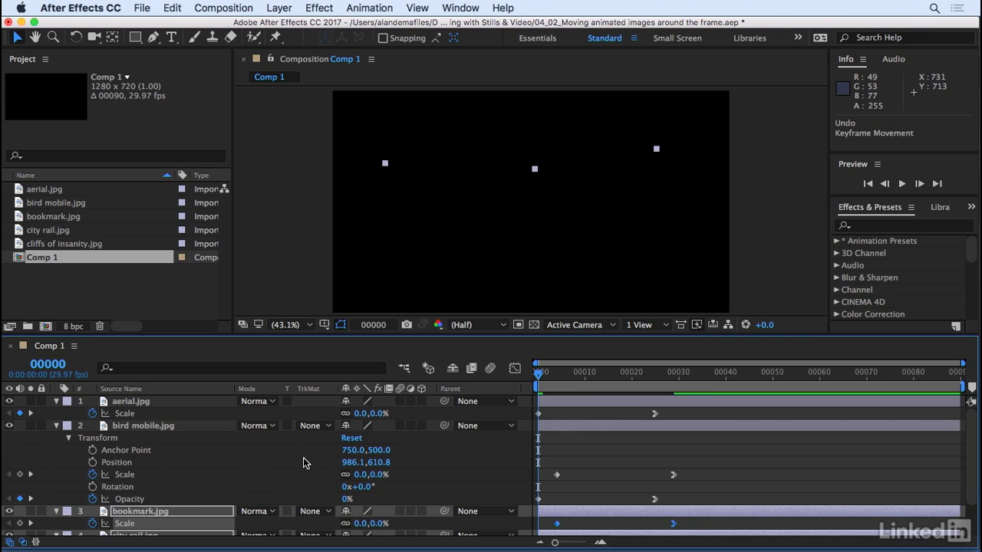
left_click(55, 426)
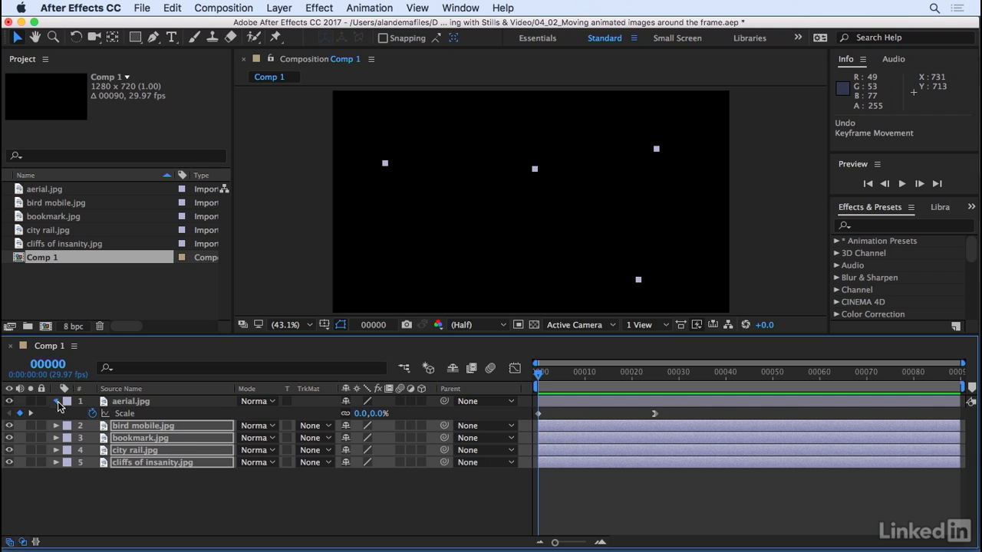
left_click(58, 401)
left_click(177, 482)
left_click(154, 413)
left_click(468, 519)
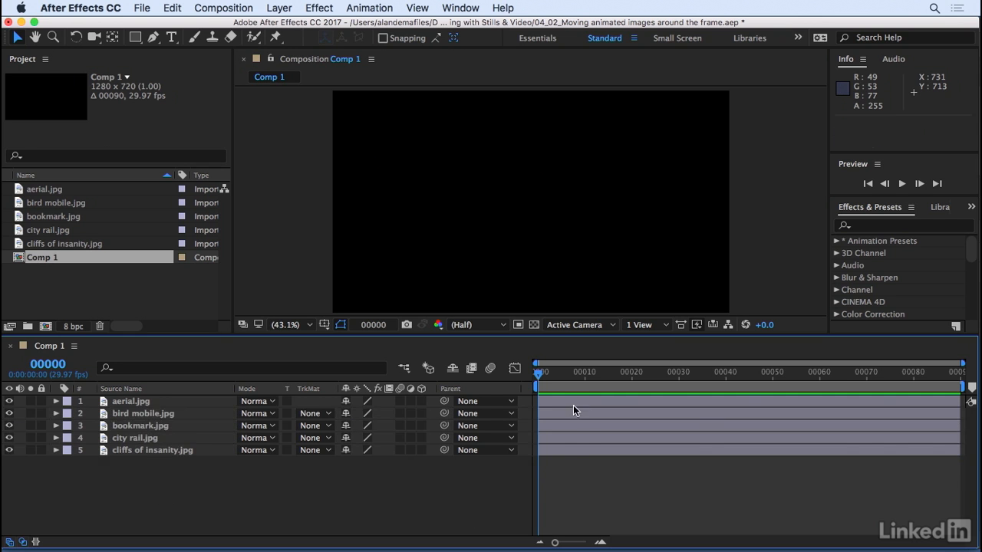
Step: Stagger the layer starts to about frame 6 for bird mobile, 11 for bookmark, 16 for city rail and 23 for cliffs, and preview
left_click(572, 375)
left_click_drag(555, 413, 641, 438)
left_click_drag(567, 451, 675, 460)
left_click(624, 477)
key("space")
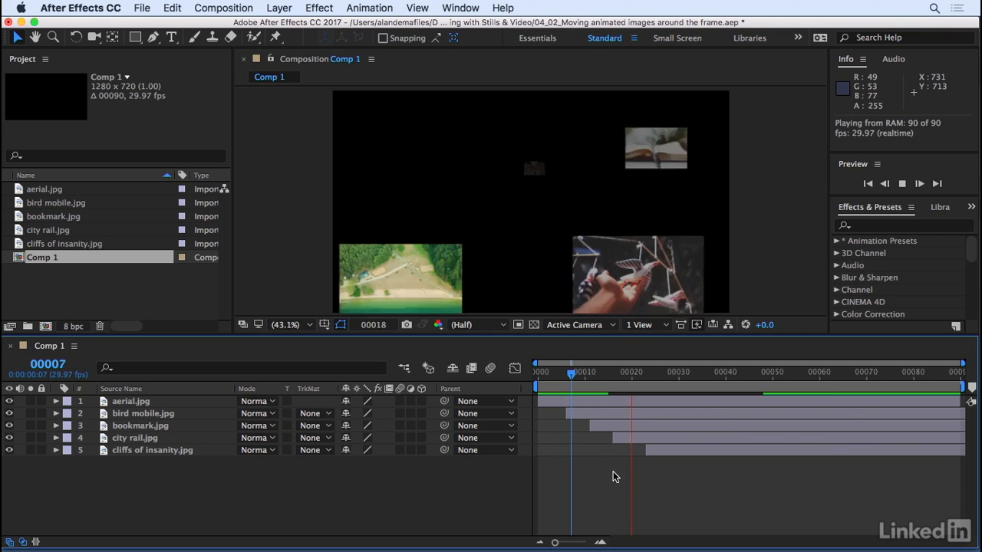
Step: Adjust the staggered layer starts to frame 6 for bird mobile and about frames 13, 20 and 26 for the layers below
left_click_drag(714, 376, 650, 375)
left_click_drag(671, 450, 668, 426)
left_click(657, 414)
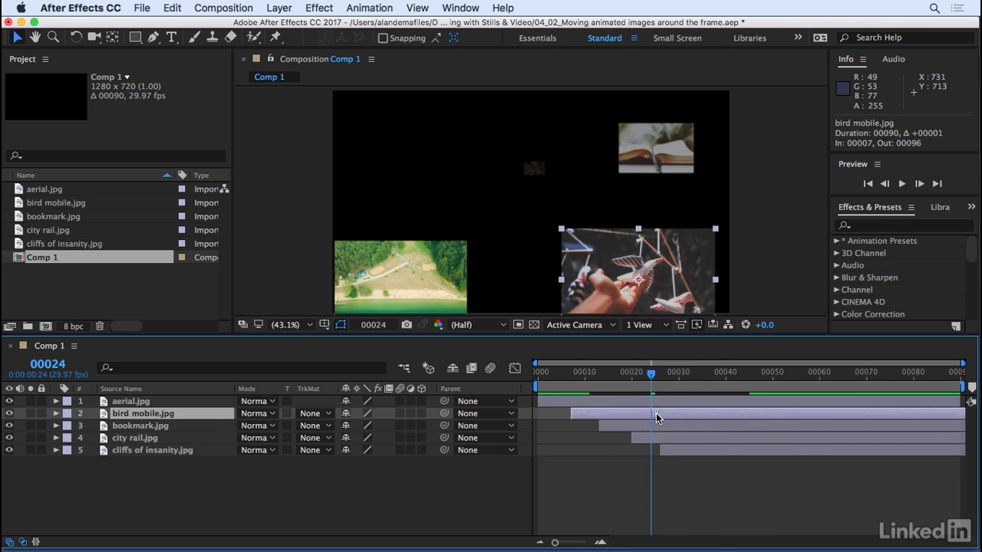
left_click_drag(536, 384, 572, 389)
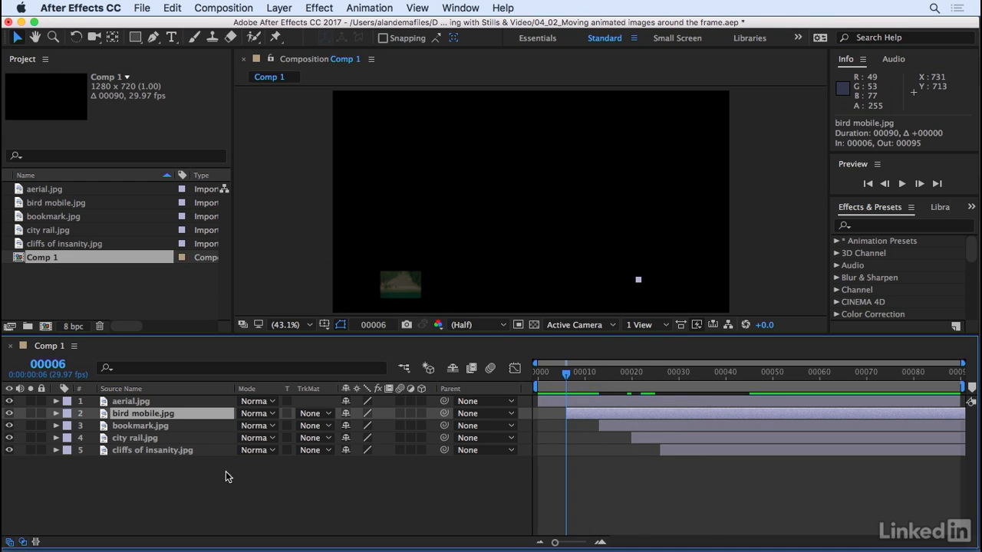
Step: Move the in points of all five layers to frame 0 and trim their out points at frame 30
left_click_drag(148, 497, 109, 385)
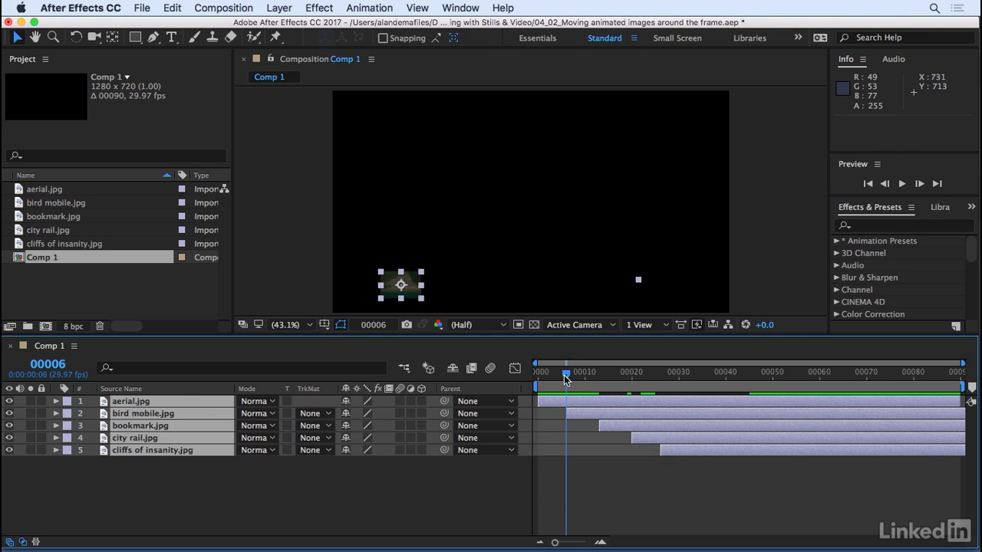
left_click_drag(564, 375, 491, 381)
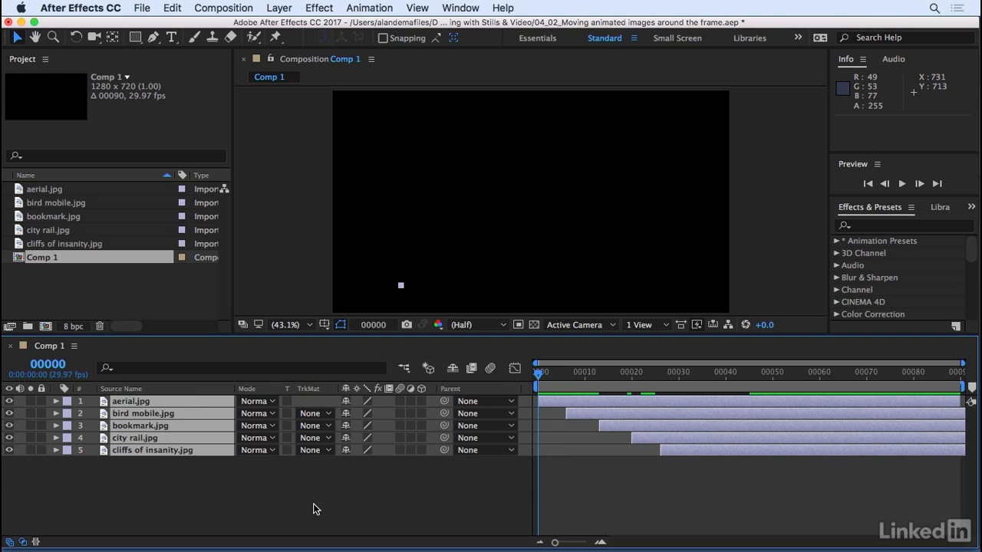
key("bracketleft")
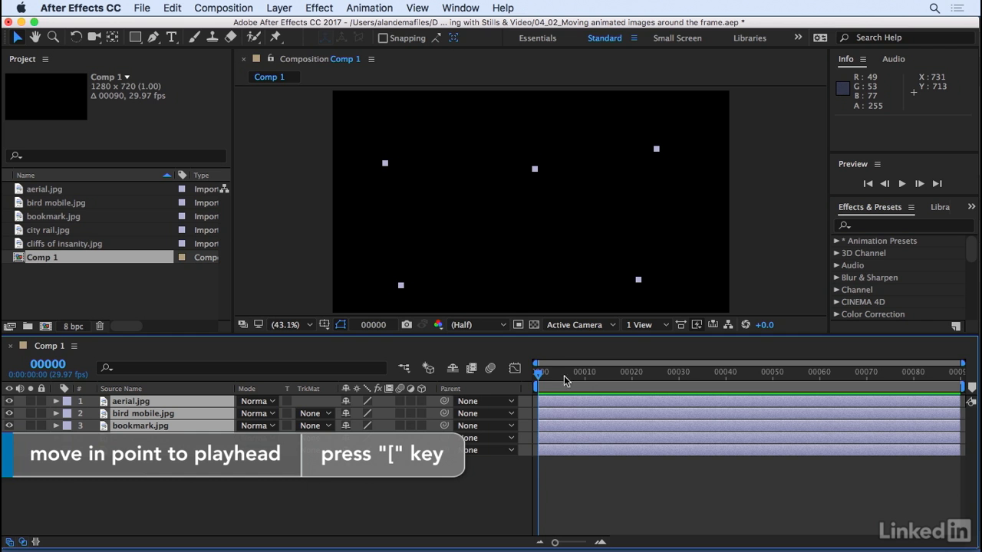
left_click_drag(542, 374, 679, 381)
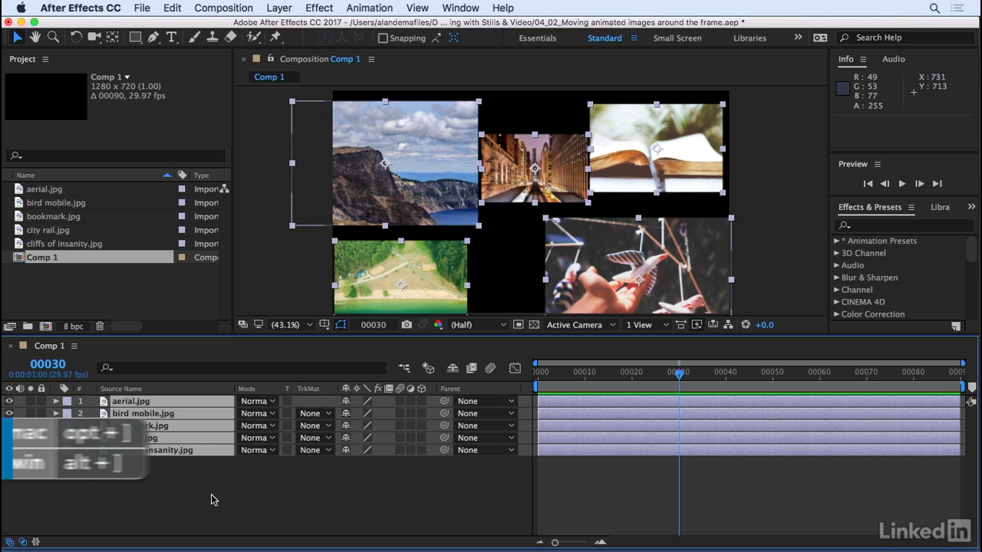
key("alt+bracketright")
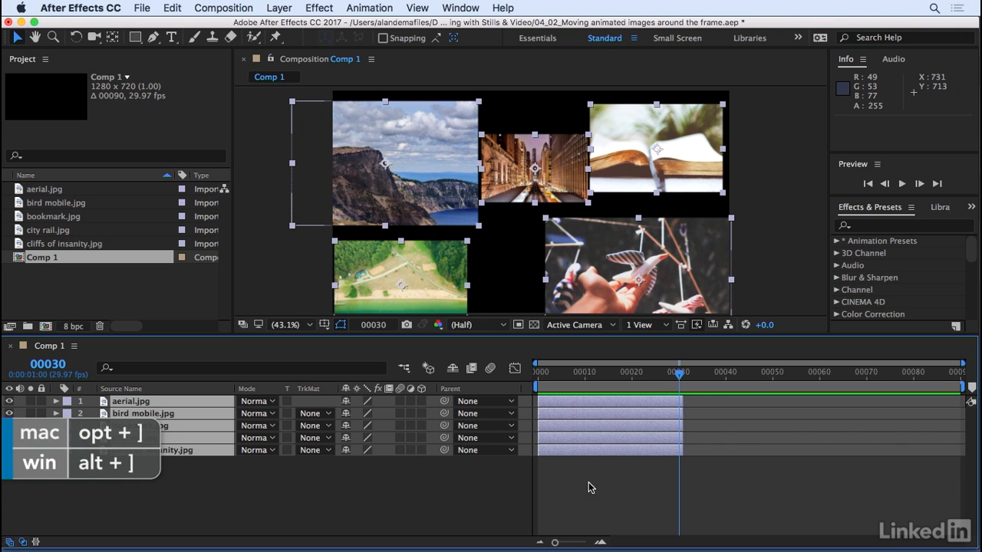
Step: Apply Sequence Layers with Overlap off to all five layers, with the playhead at frame 0
left_click(683, 478)
left_click_drag(678, 371, 538, 375)
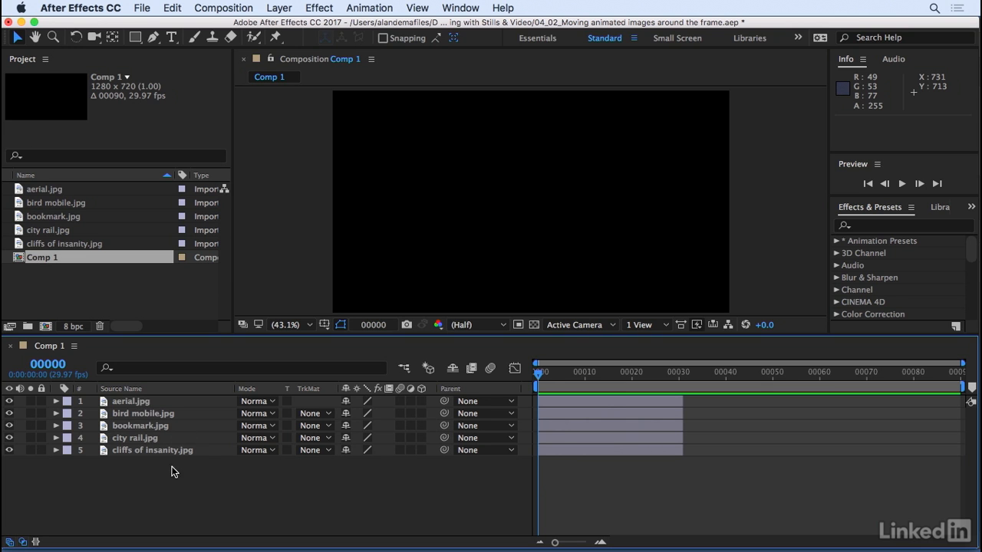
left_click(151, 401)
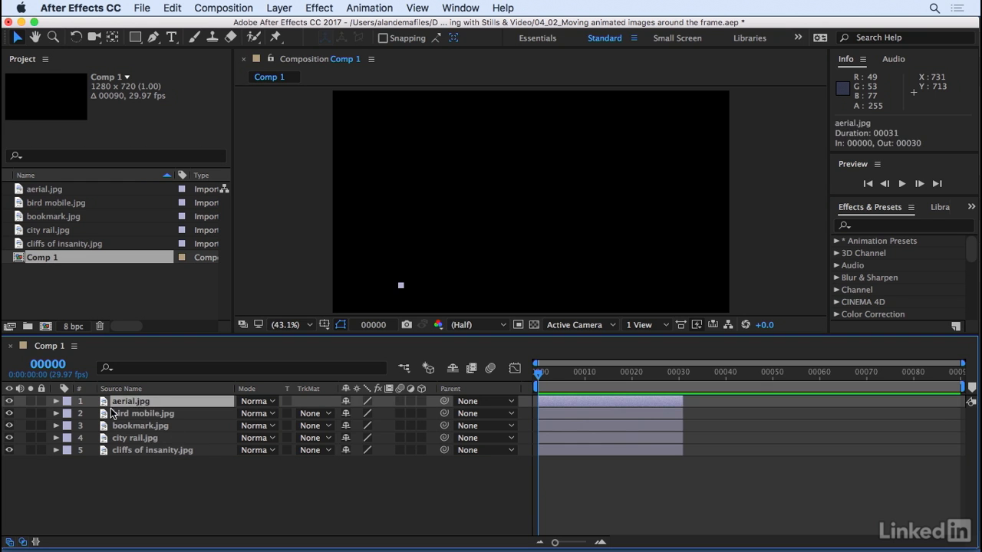
left_click(149, 453, "shift")
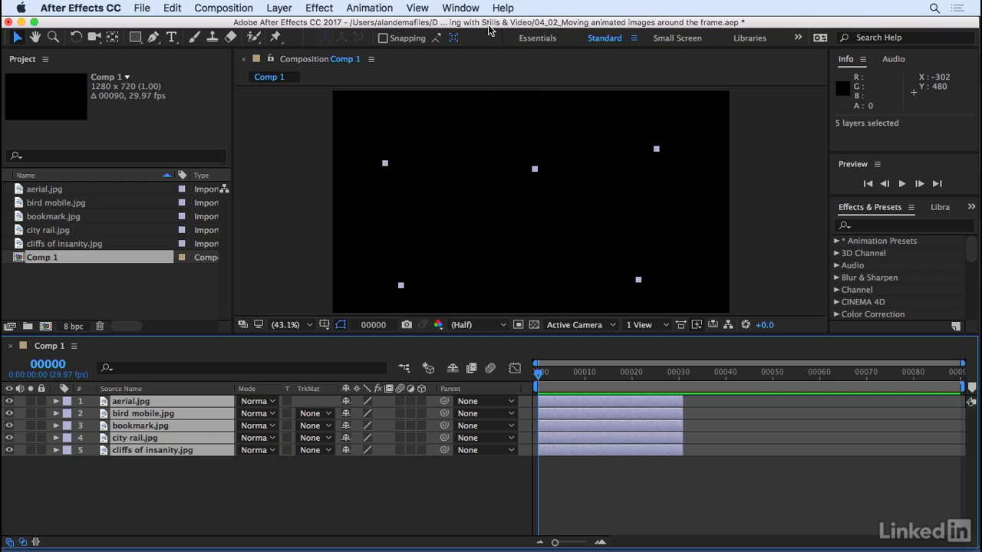
left_click(367, 9)
mouse_move(404, 146)
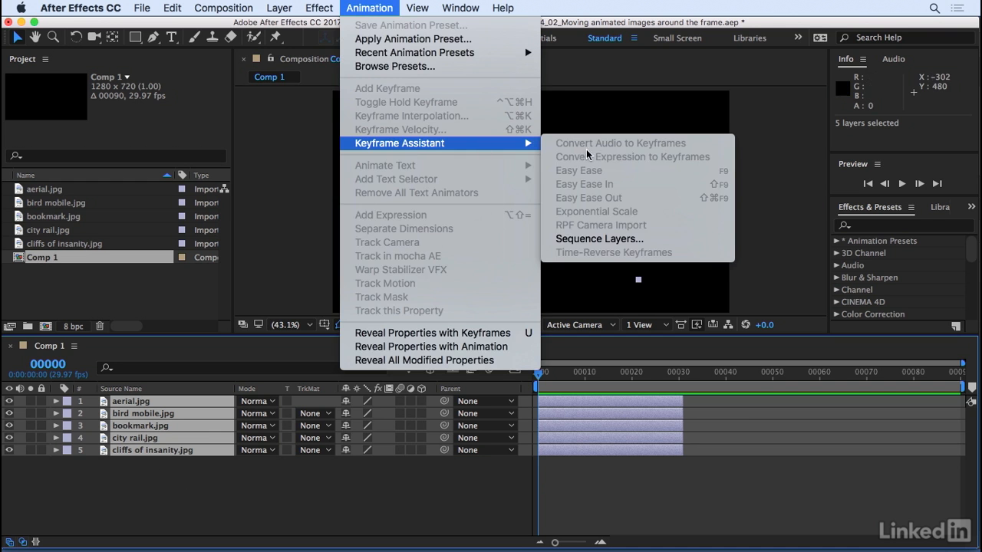
left_click(621, 244)
left_click_drag(375, 126, 503, 169)
left_click(382, 193)
left_click_drag(423, 168, 397, 140)
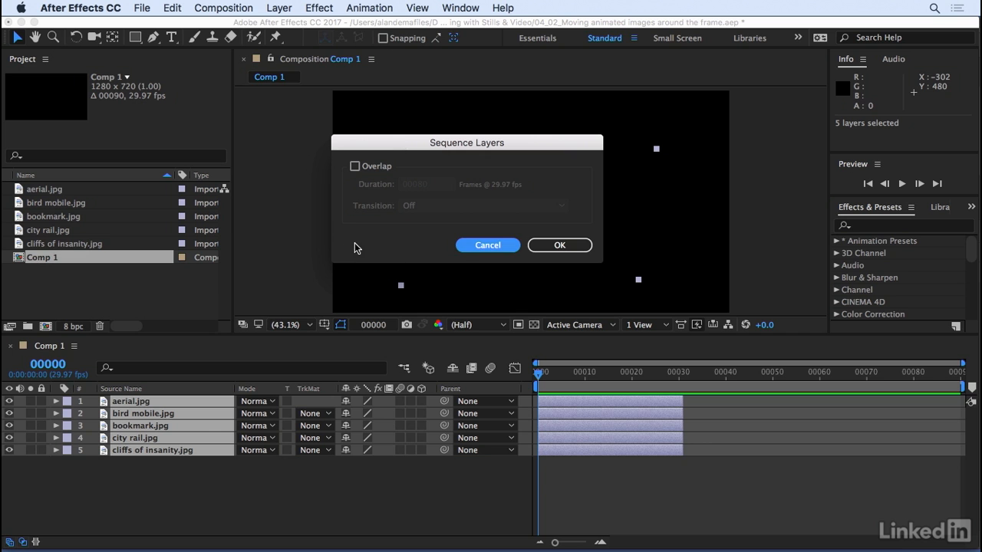
left_click(548, 246)
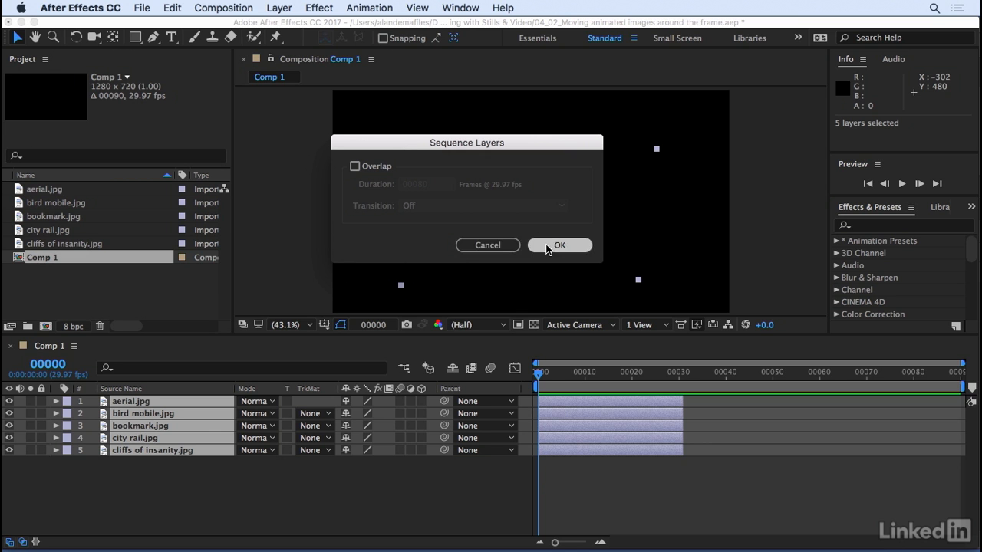
Step: Scrub through the end-to-end layers, undo Sequence Layers, and clear the layer selection
left_click(165, 499)
left_click_drag(538, 373, 679, 376)
left_click_drag(565, 381, 703, 391)
left_click_drag(770, 376, 471, 401)
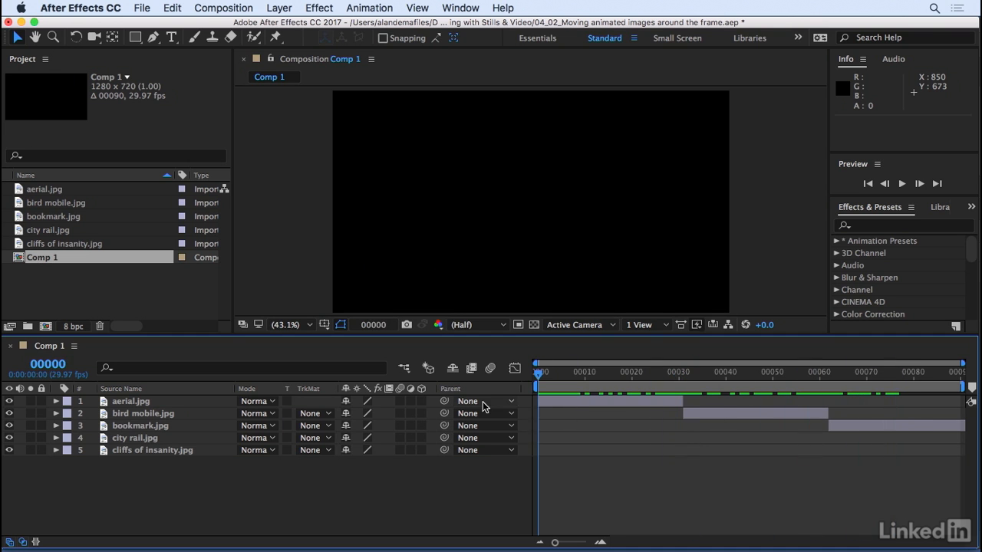
key("super+z")
left_click(606, 471)
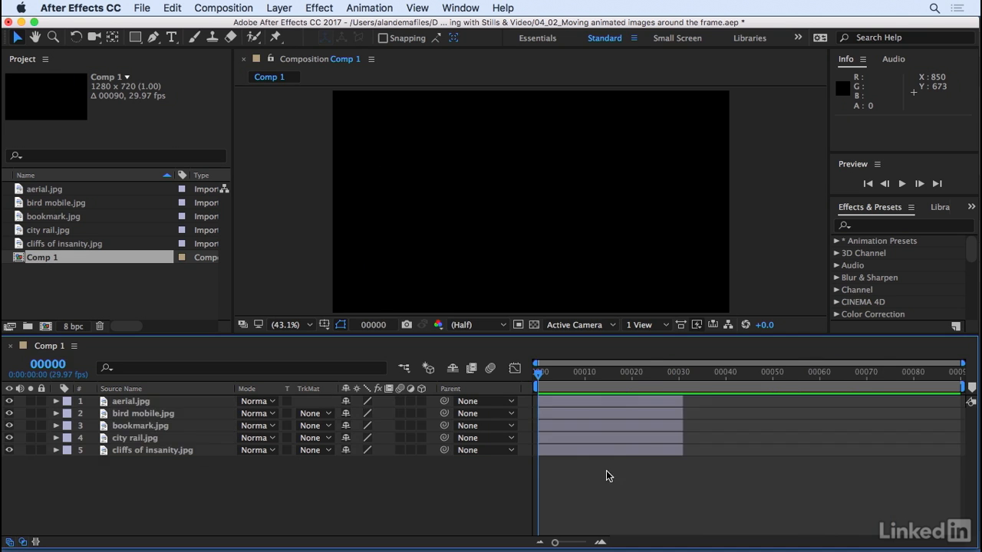
Step: Stagger the layer starts manually to about frame 11 for bird mobile, 21 for bookmark, 31 for city rail and 40 for cliffs of insanity
left_click_drag(561, 414, 579, 414)
left_click_drag(568, 426, 762, 435)
left_click_drag(579, 450, 761, 462)
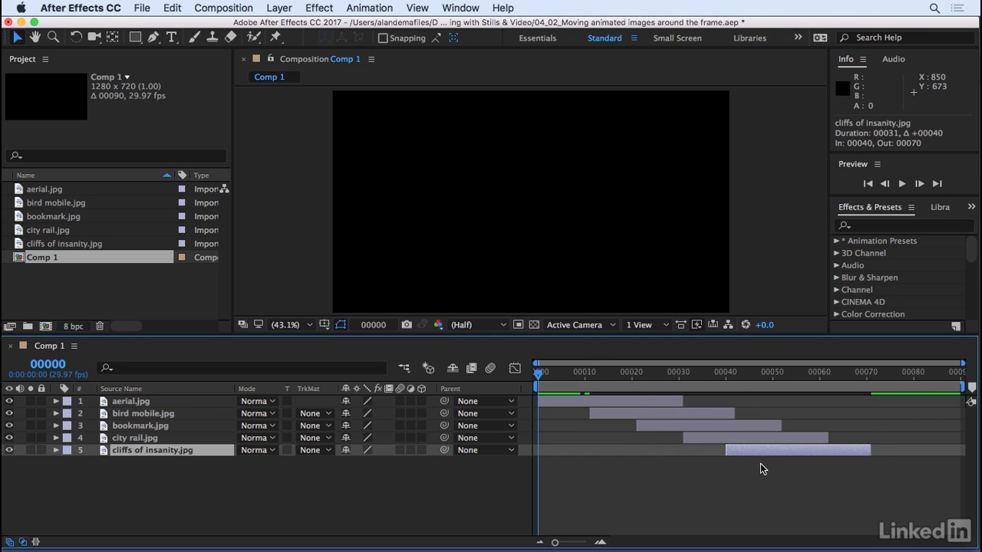
left_click(758, 464)
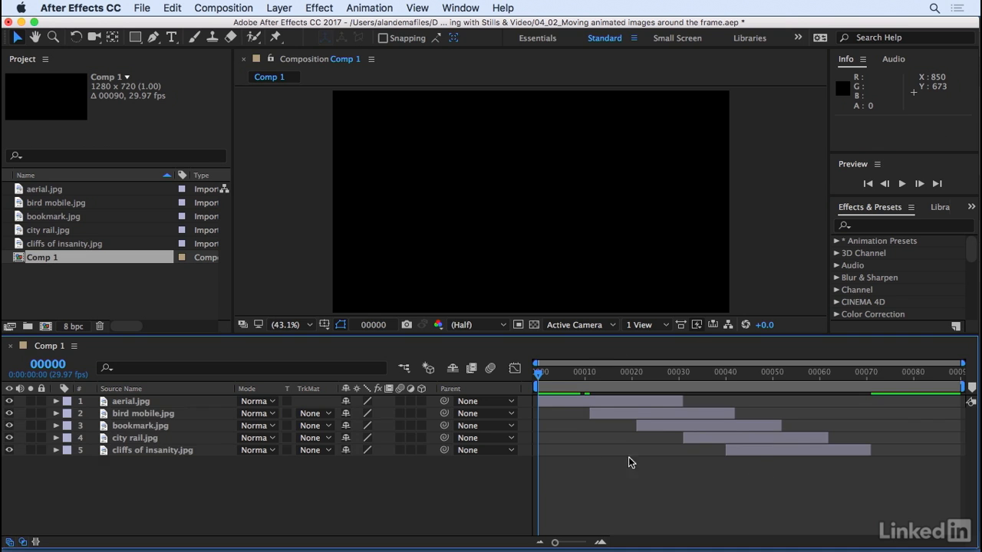
Step: Undo all the manual layer moves and deselect the layers
key("super+z")
key("super+z")
key("super+z")
key("super+z")
key("super+z")
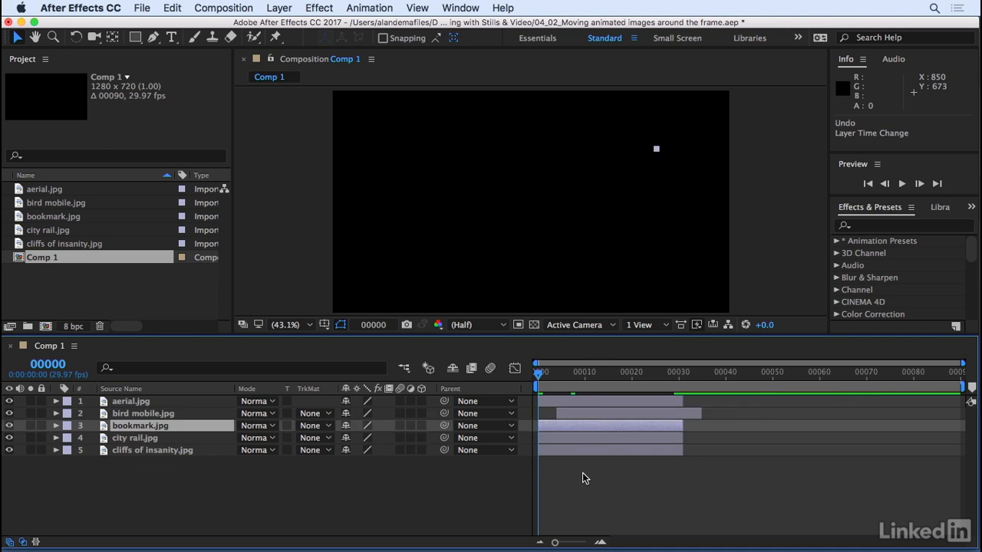
left_click(224, 503)
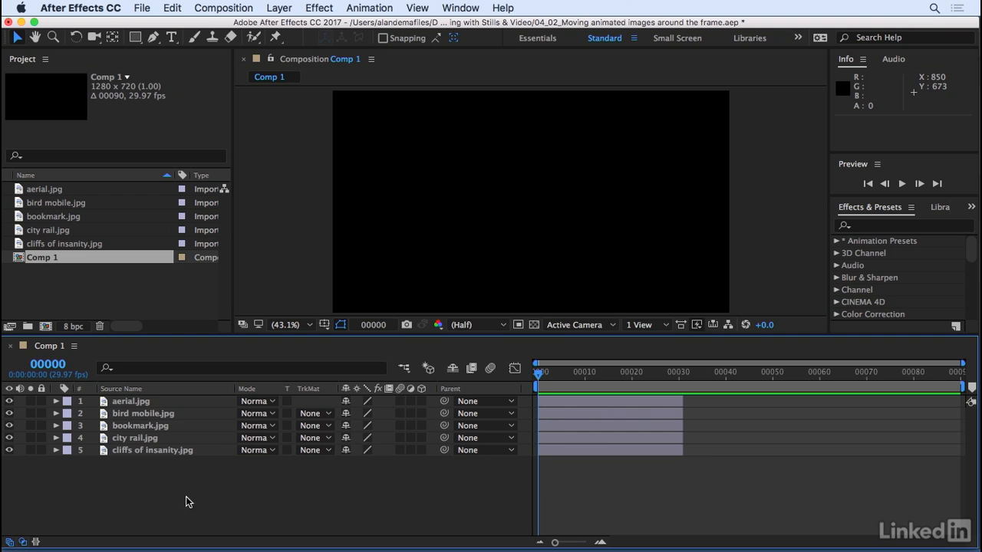
Step: Apply Sequence Layers to all five layers with Overlap enabled and a duration of 10 frames
left_click(120, 402)
left_click(148, 452, "shift")
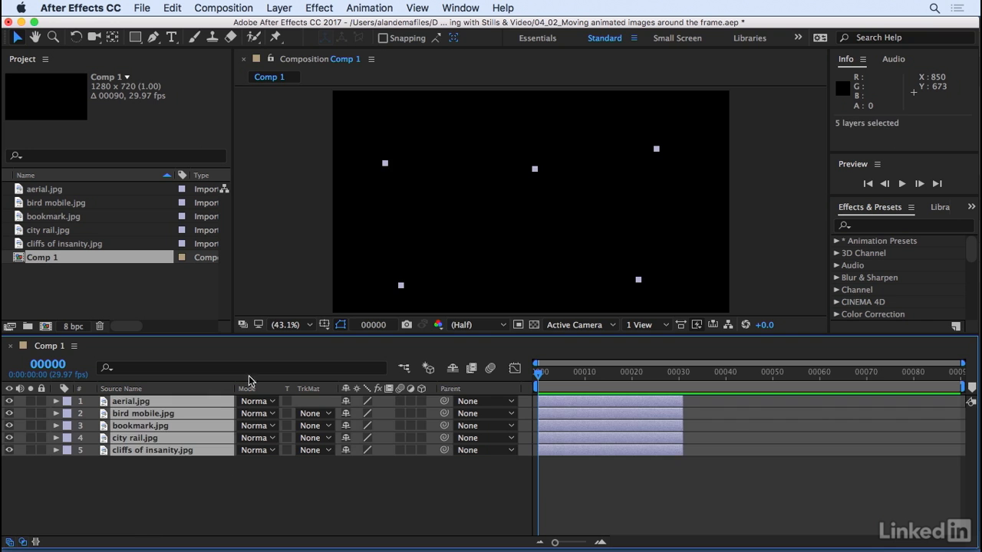
left_click(363, 9)
mouse_move(405, 145)
left_click(599, 240)
left_click(366, 169)
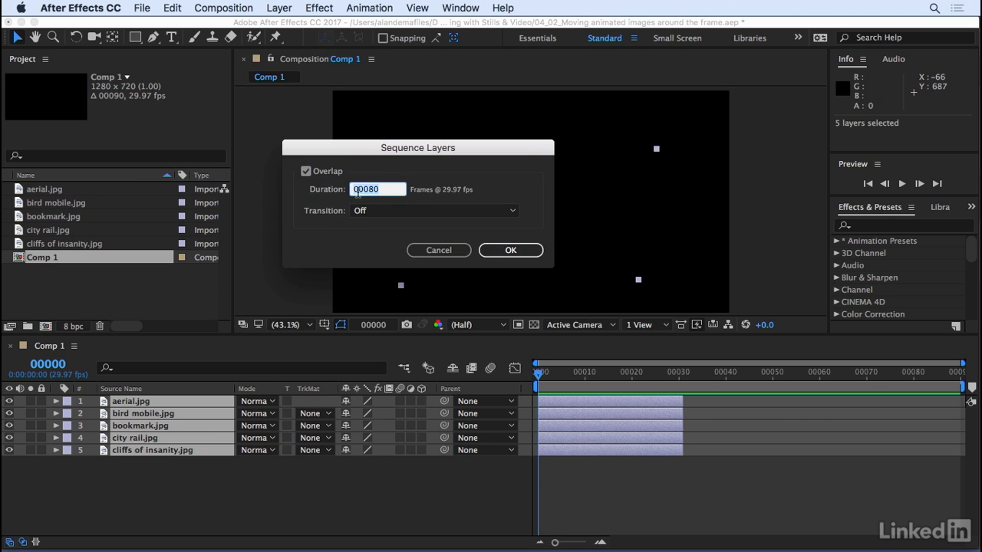
type("10")
left_click(503, 249)
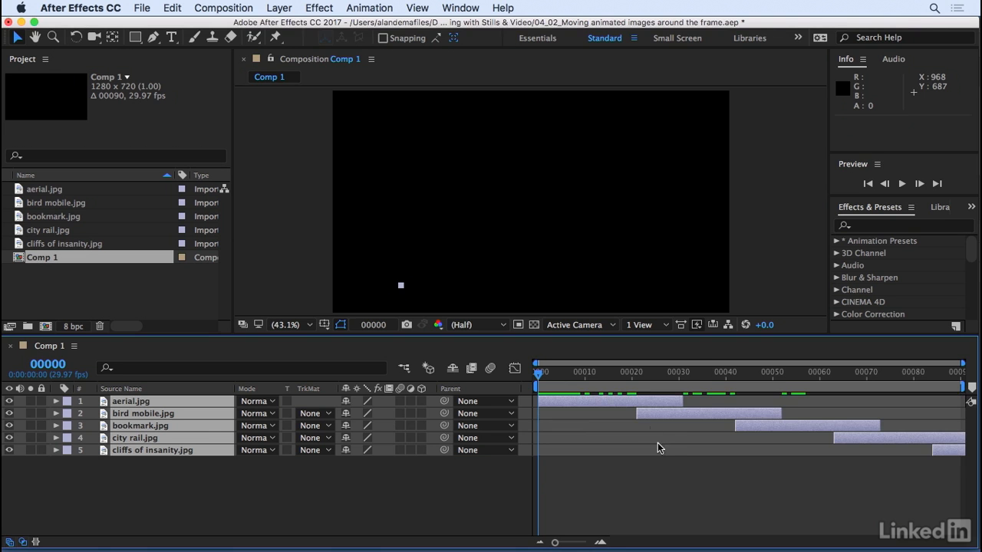
Step: Check the start of bird mobile against the timeline and undo the 10-frame-overlap sequencing
left_click(694, 504)
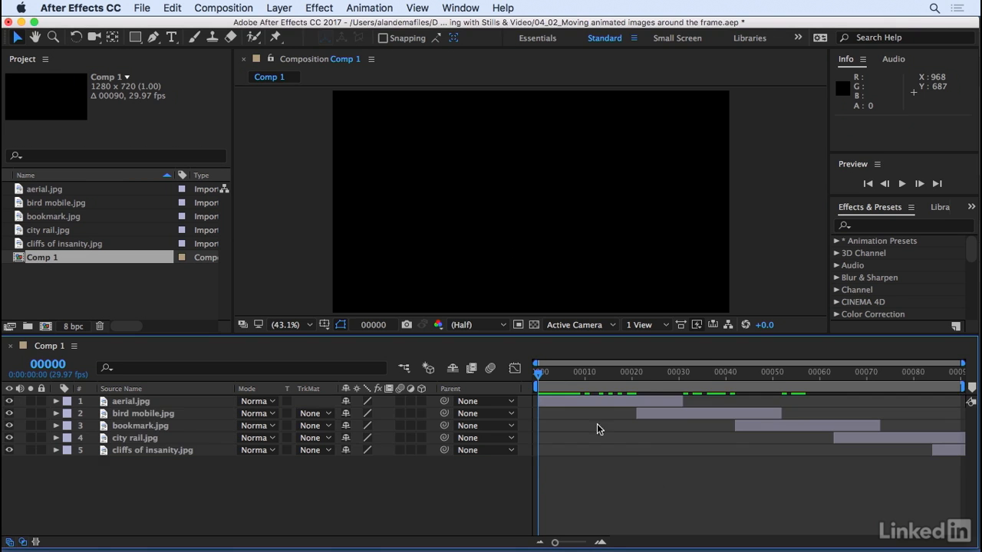
left_click(635, 386)
left_click_drag(640, 386, 528, 390)
key("super+z")
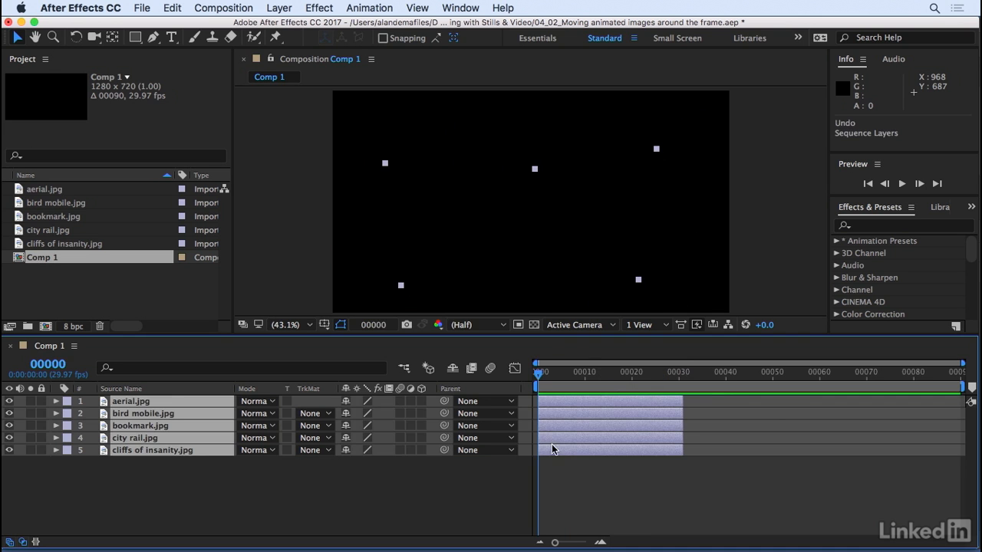
left_click(368, 8)
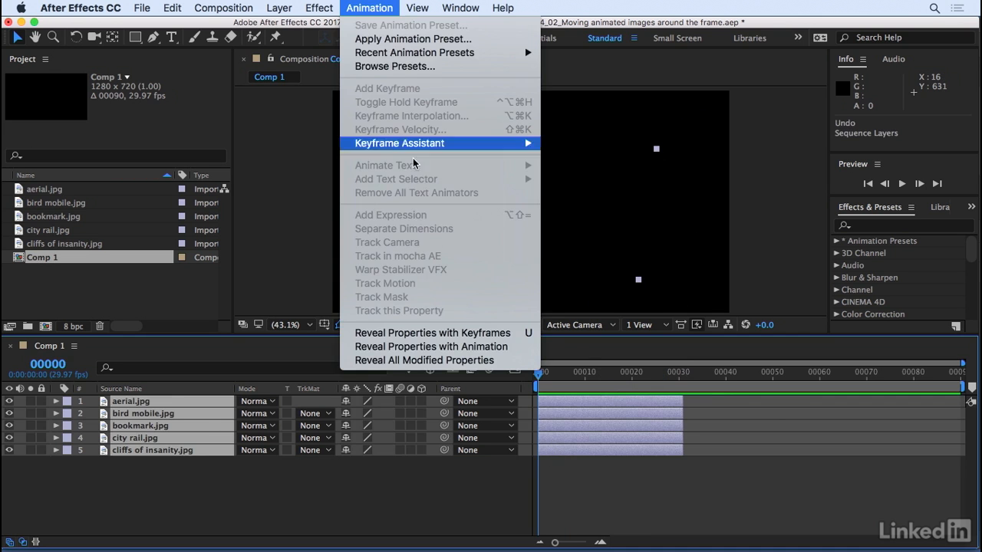
mouse_move(416, 143)
left_click(641, 239)
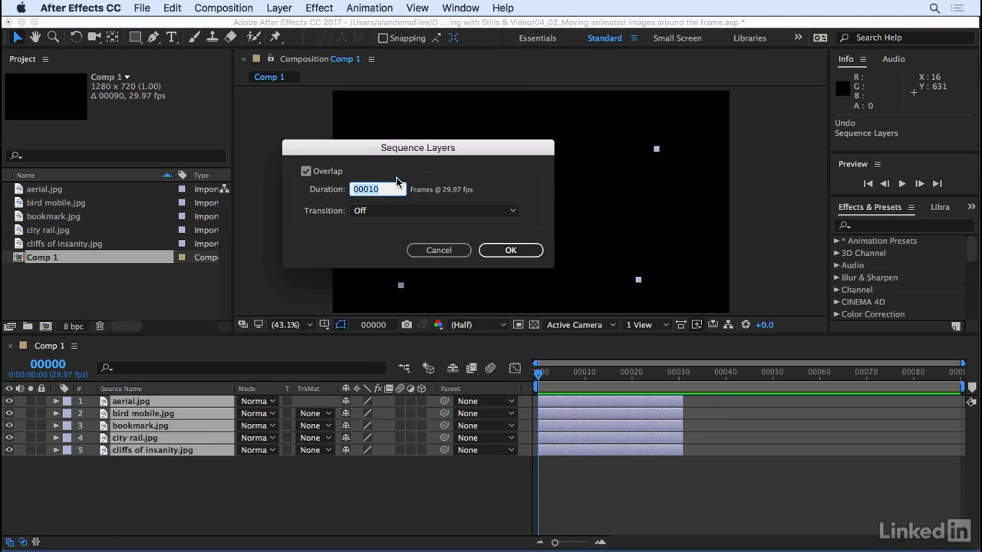
type("20")
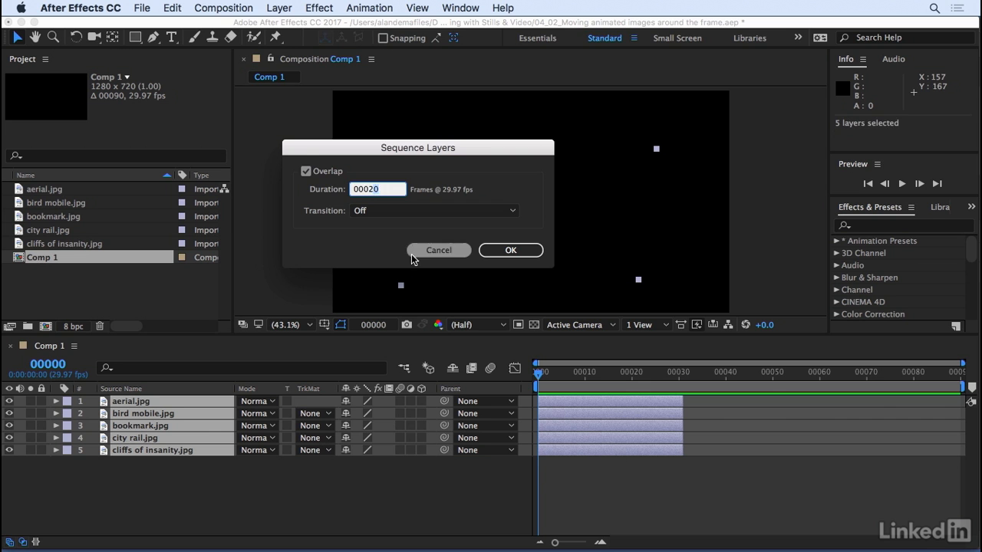
left_click(411, 256)
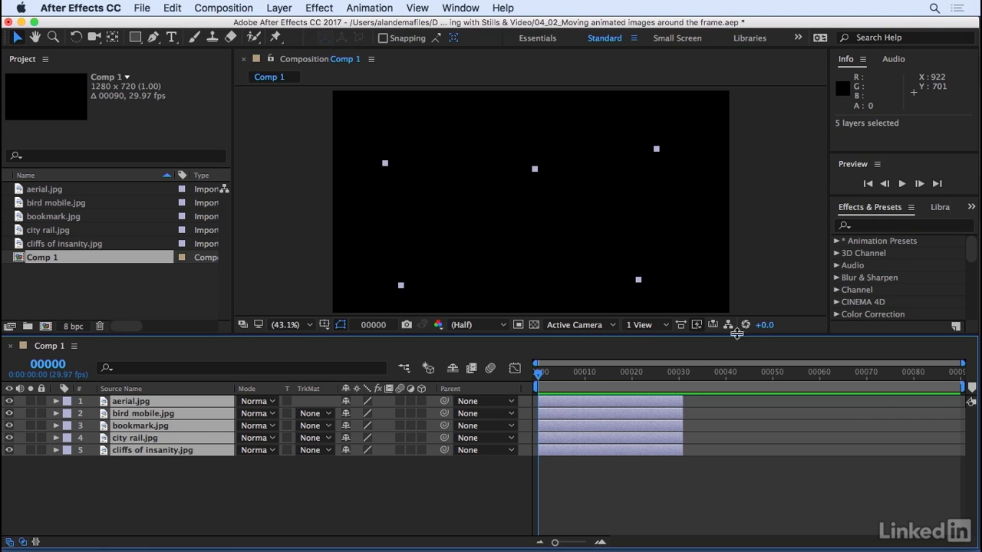
Step: Trim the out points of all five layers to frame 29, so that each layer lasts exactly 30 frames
left_click(678, 375)
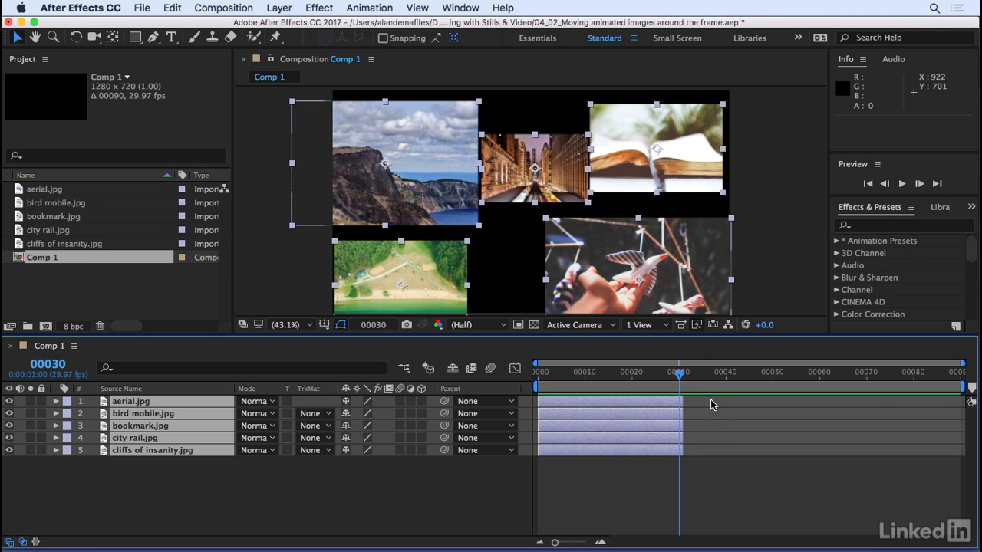
key("equal")
key("equal")
left_click_drag(697, 401, 679, 405)
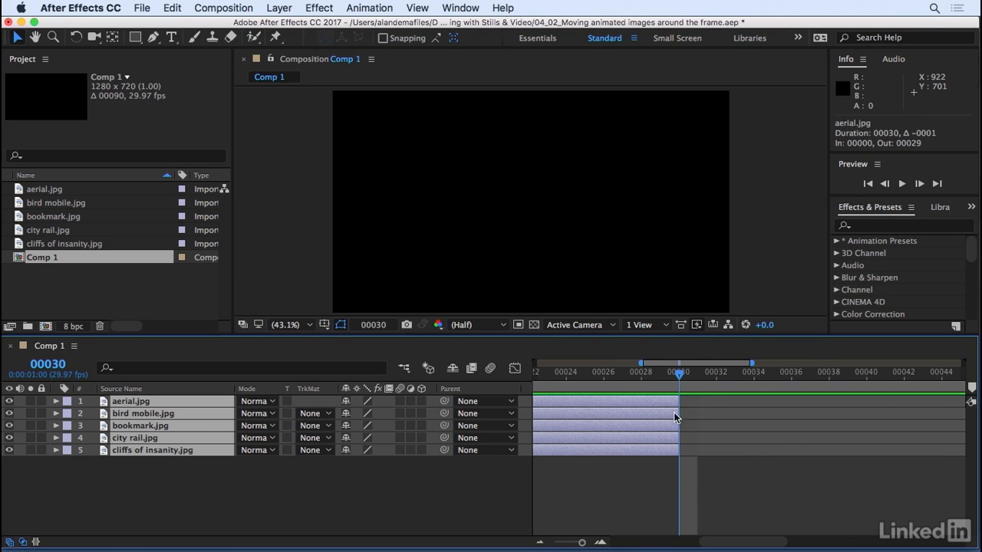
Step: Apply Sequence Layers to all five layers with a 20-frame overlap and Transition set to Off
left_click_drag(166, 478, 101, 393)
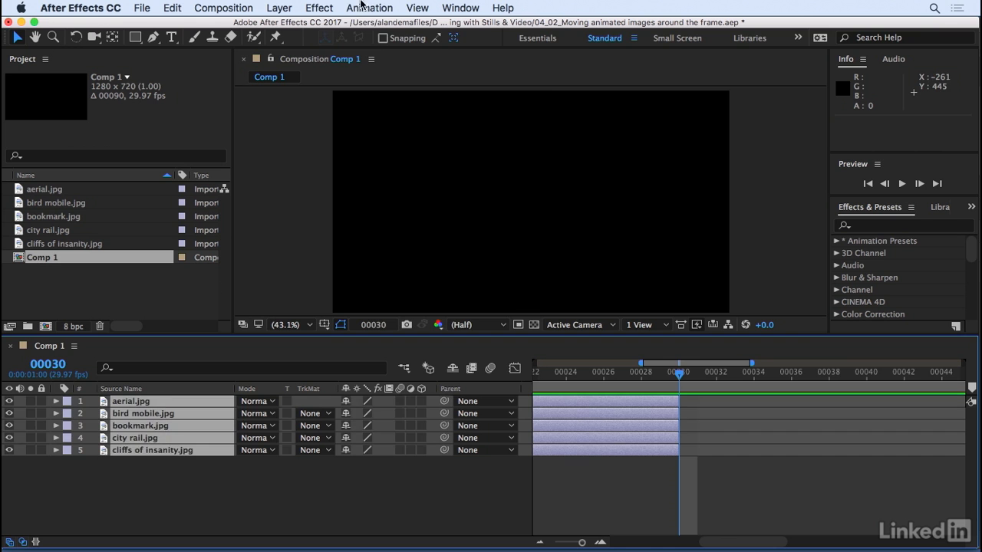
left_click(373, 8)
mouse_move(397, 147)
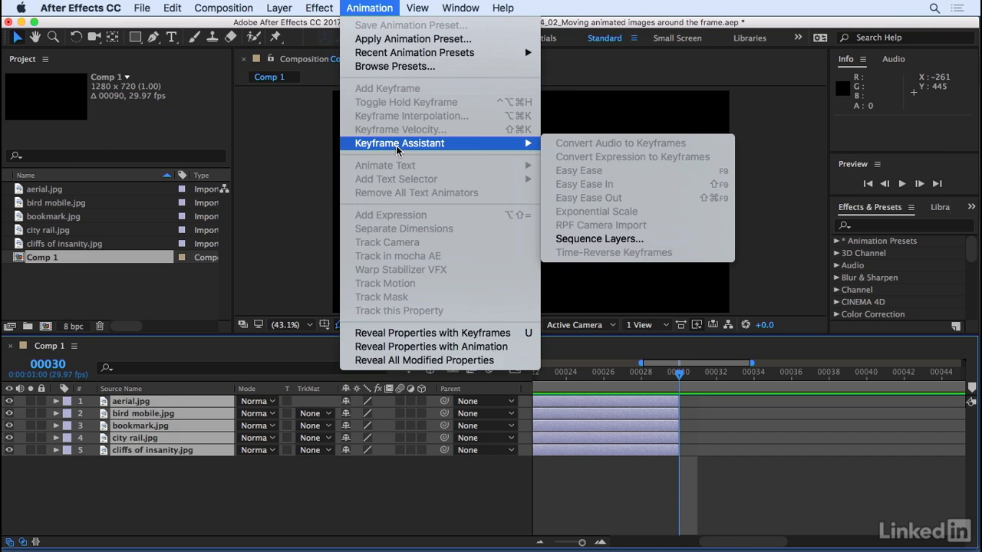
left_click(606, 240)
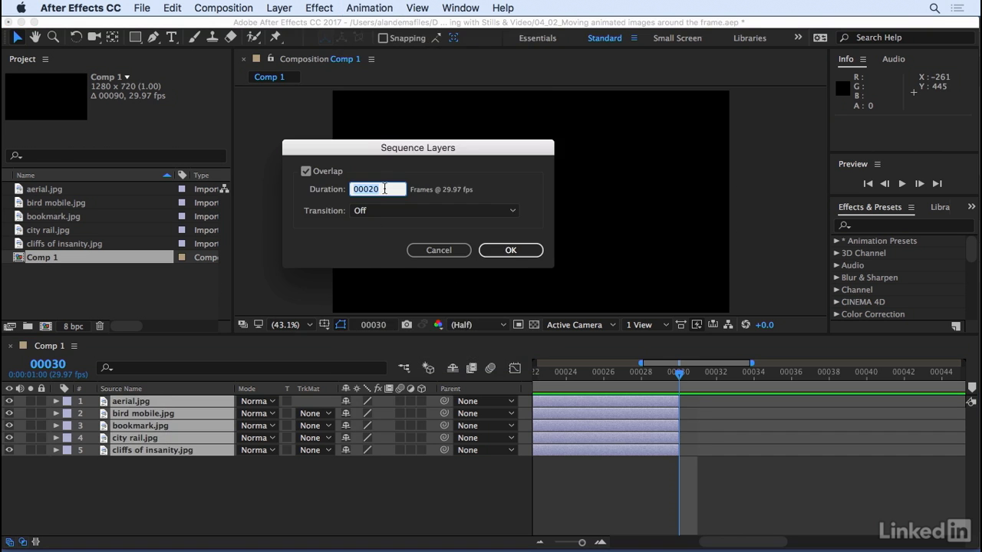
left_click(508, 251)
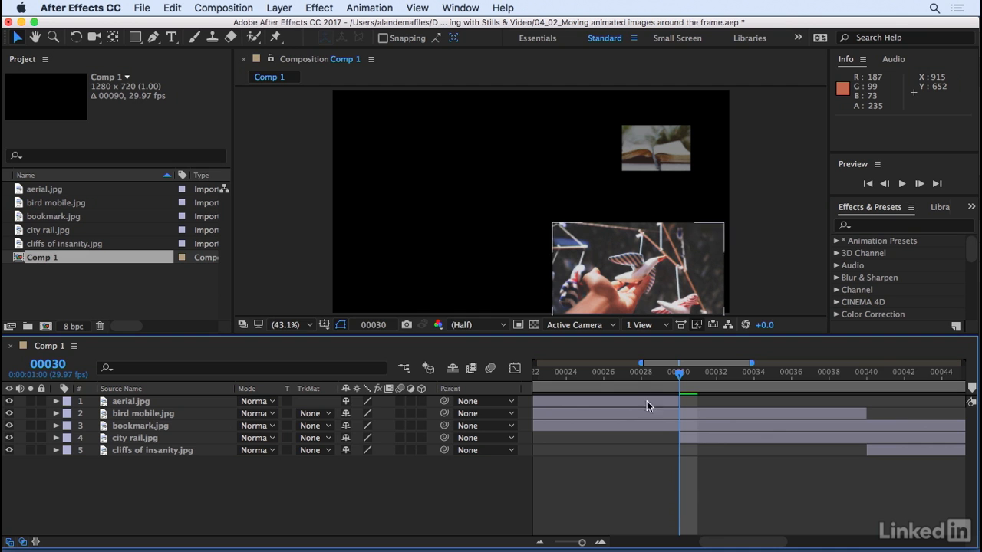
Step: Check the layer starts at frames 10, 20 and 30, and preview the staggered sequence across the whole timeline
left_click_drag(640, 363, 535, 363)
left_click(631, 374)
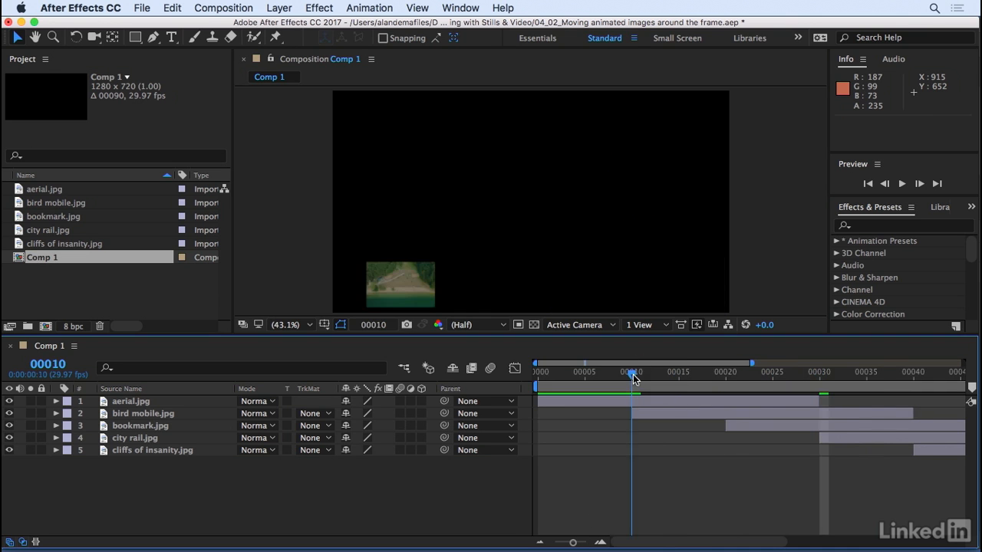
left_click(725, 374)
left_click(817, 375)
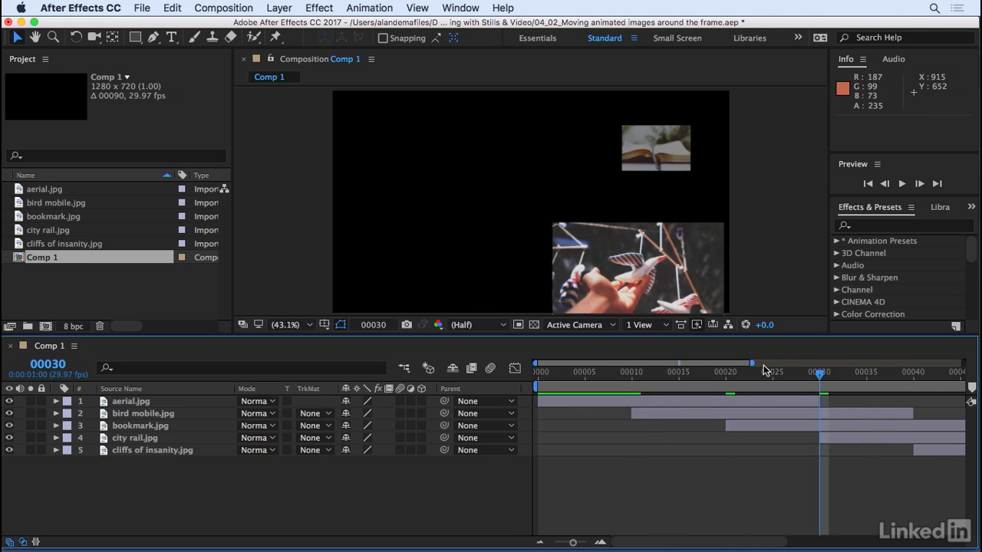
left_click_drag(752, 363, 976, 361)
key("space")
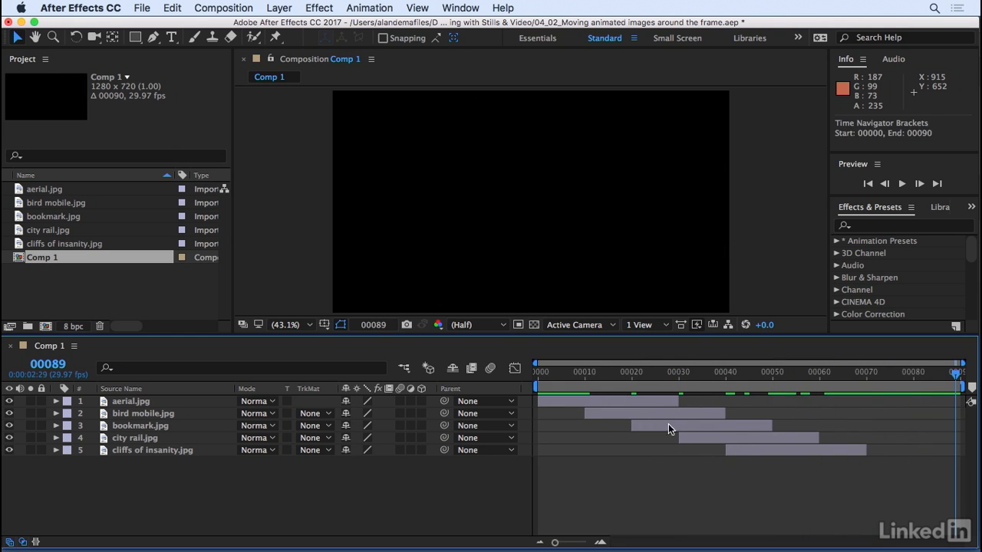
Step: Extend the out points of all five layers to frame 89 and preview the animation
left_click_drag(184, 491, 111, 402)
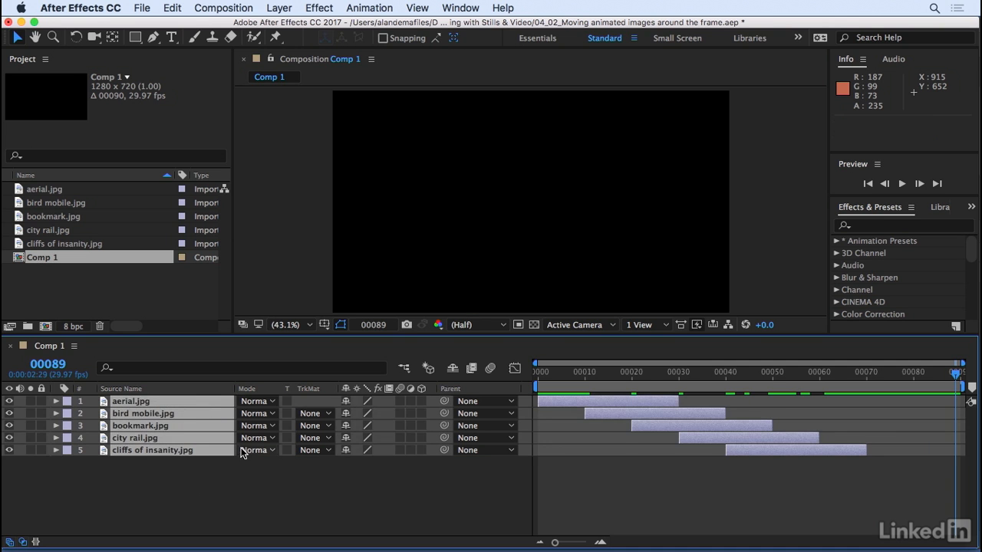
key("alt+bracketright")
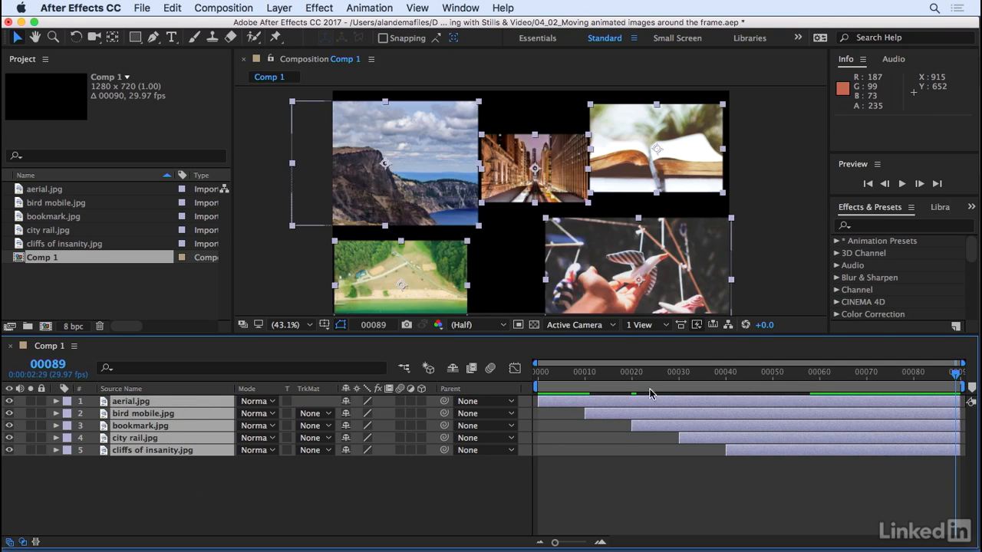
key("space")
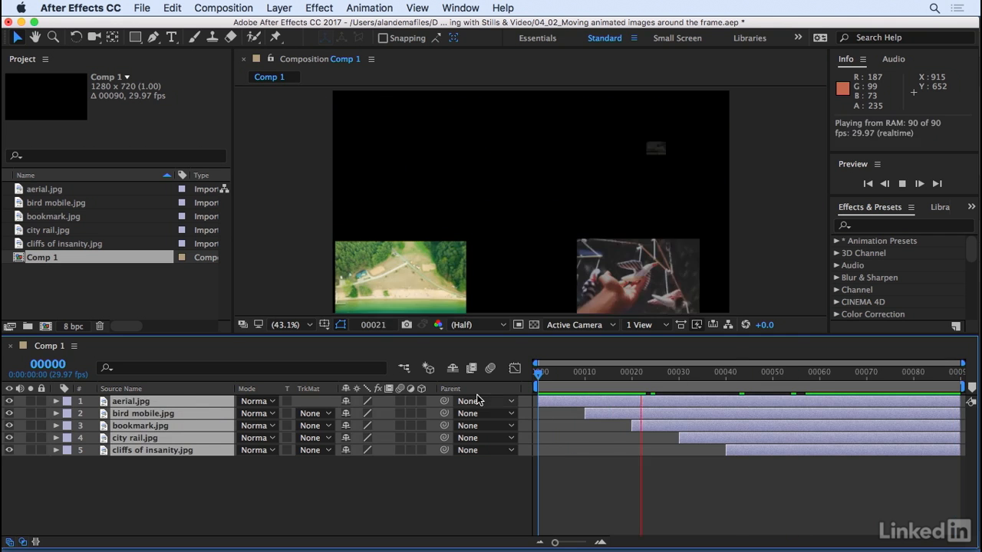